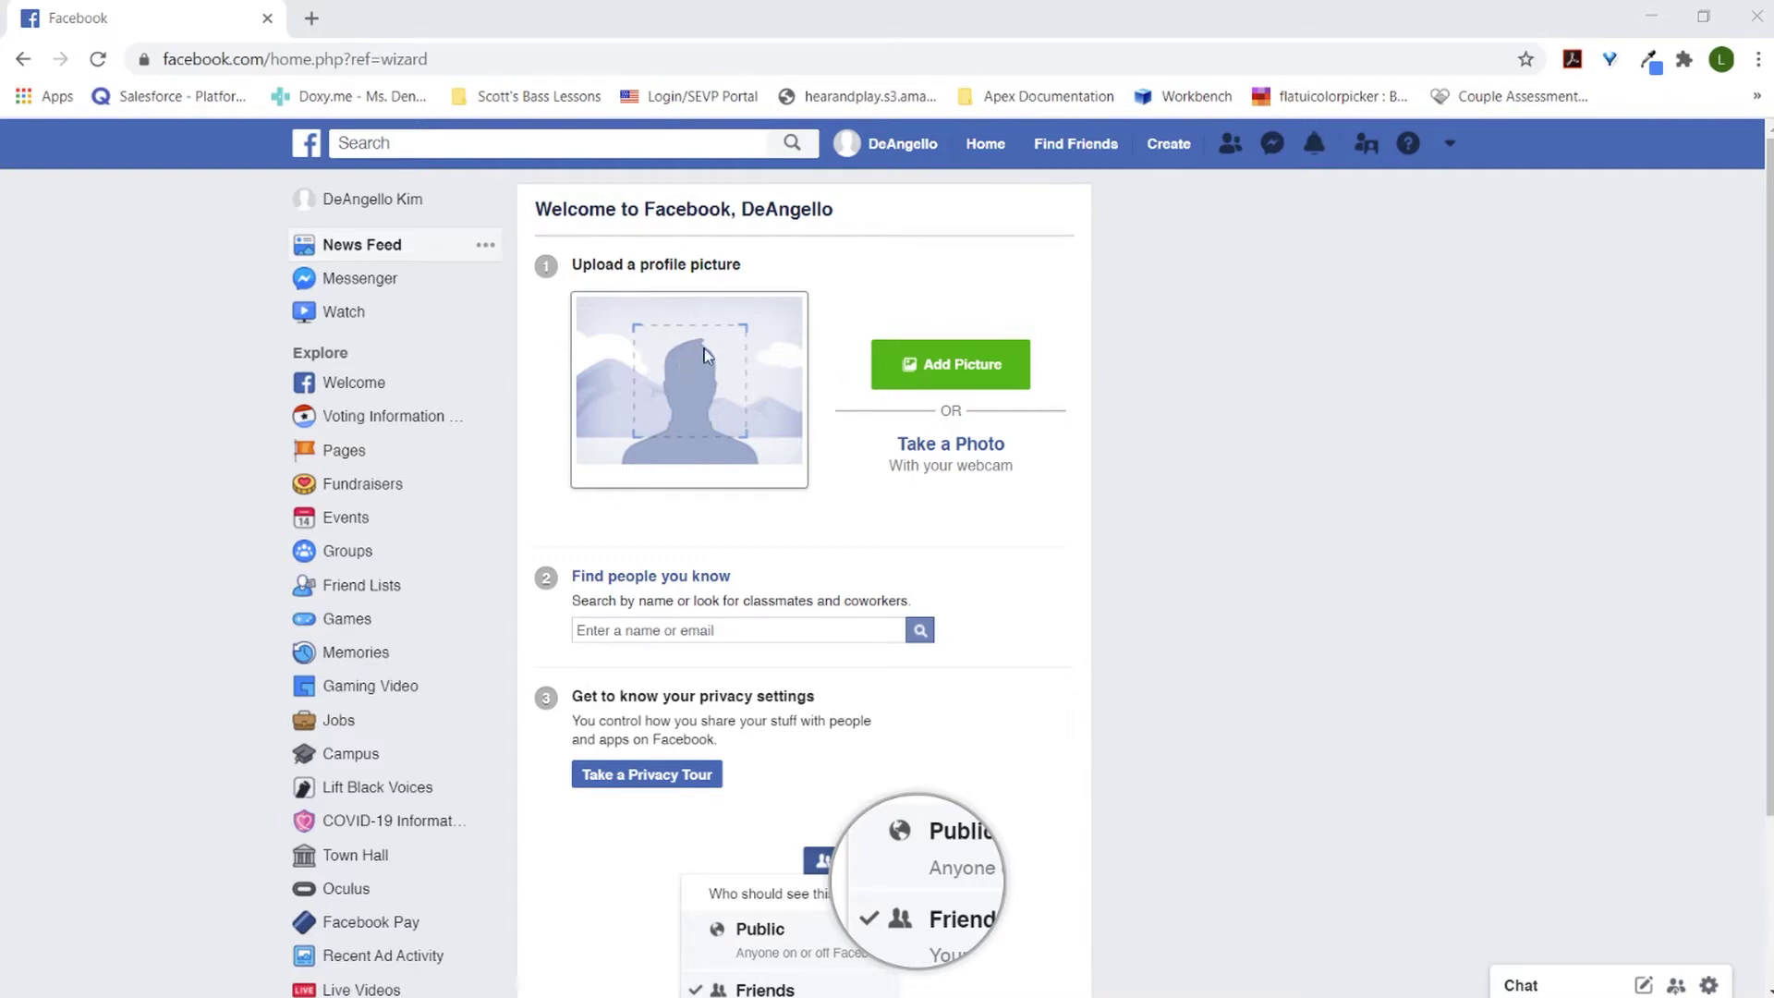
# Step: Begin a new Business or Brand Facebook page and place the cursor in its Page name field
pyautogui.click(1180, 158)
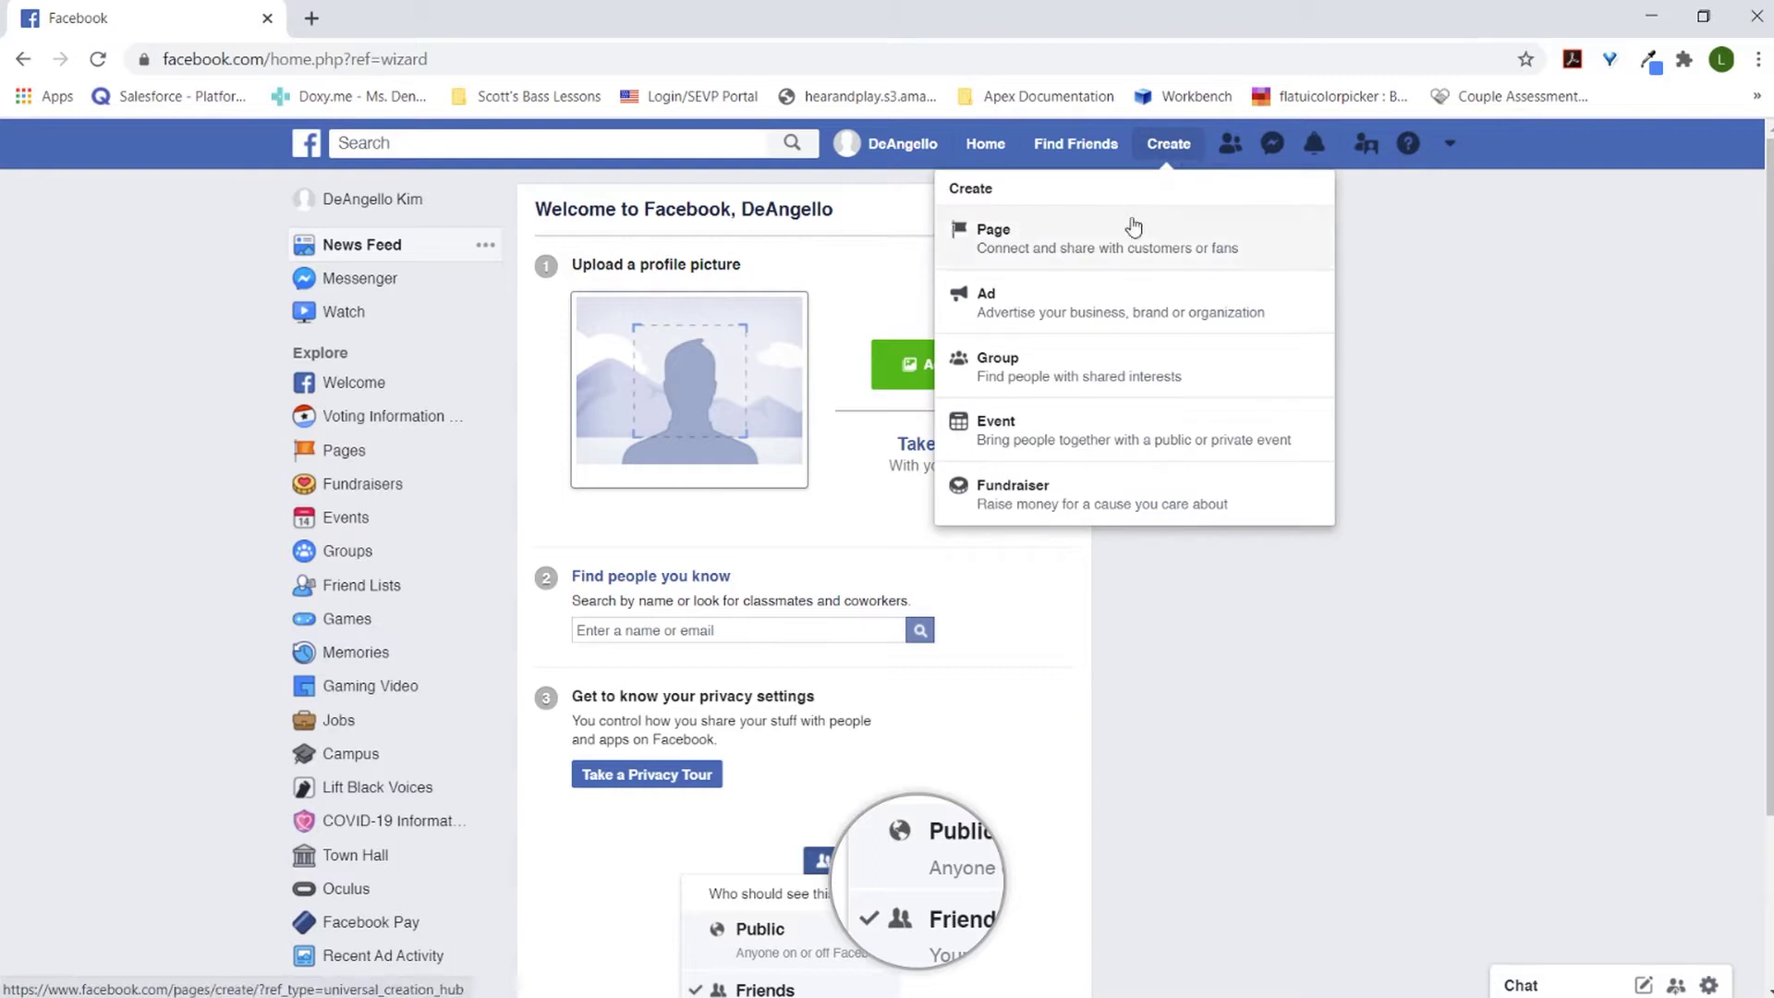
pyautogui.click(1133, 233)
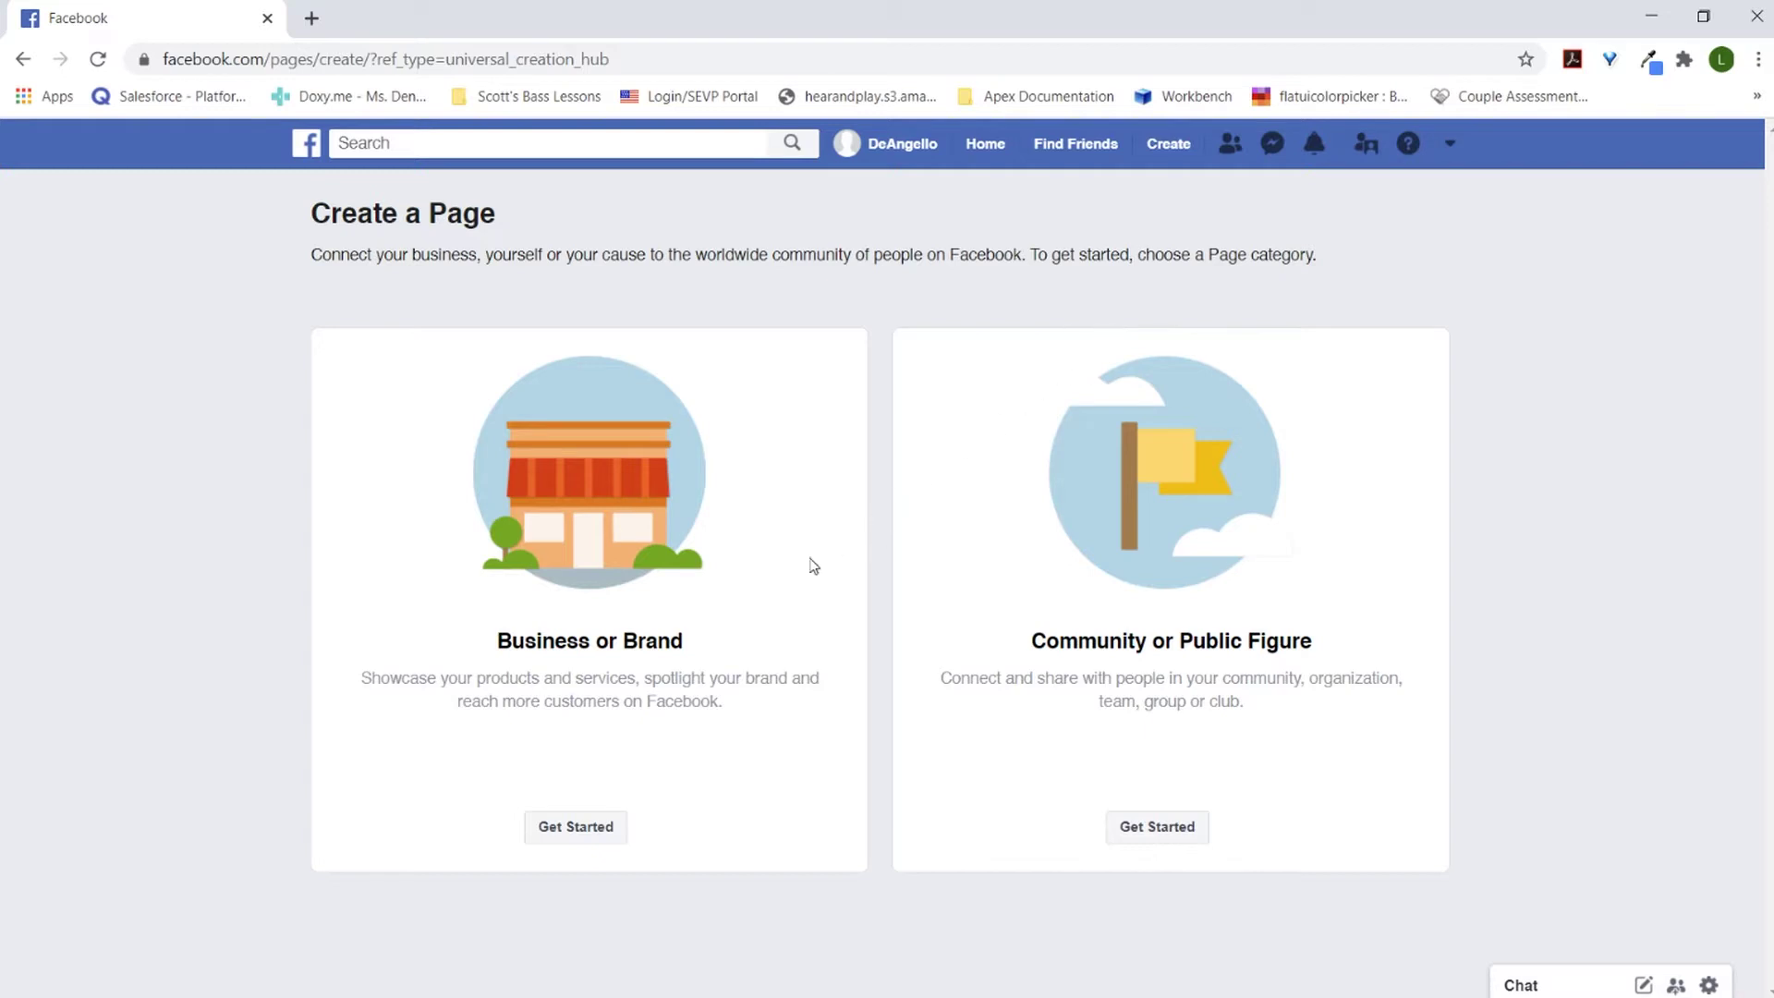
pyautogui.click(607, 839)
pyautogui.click(617, 483)
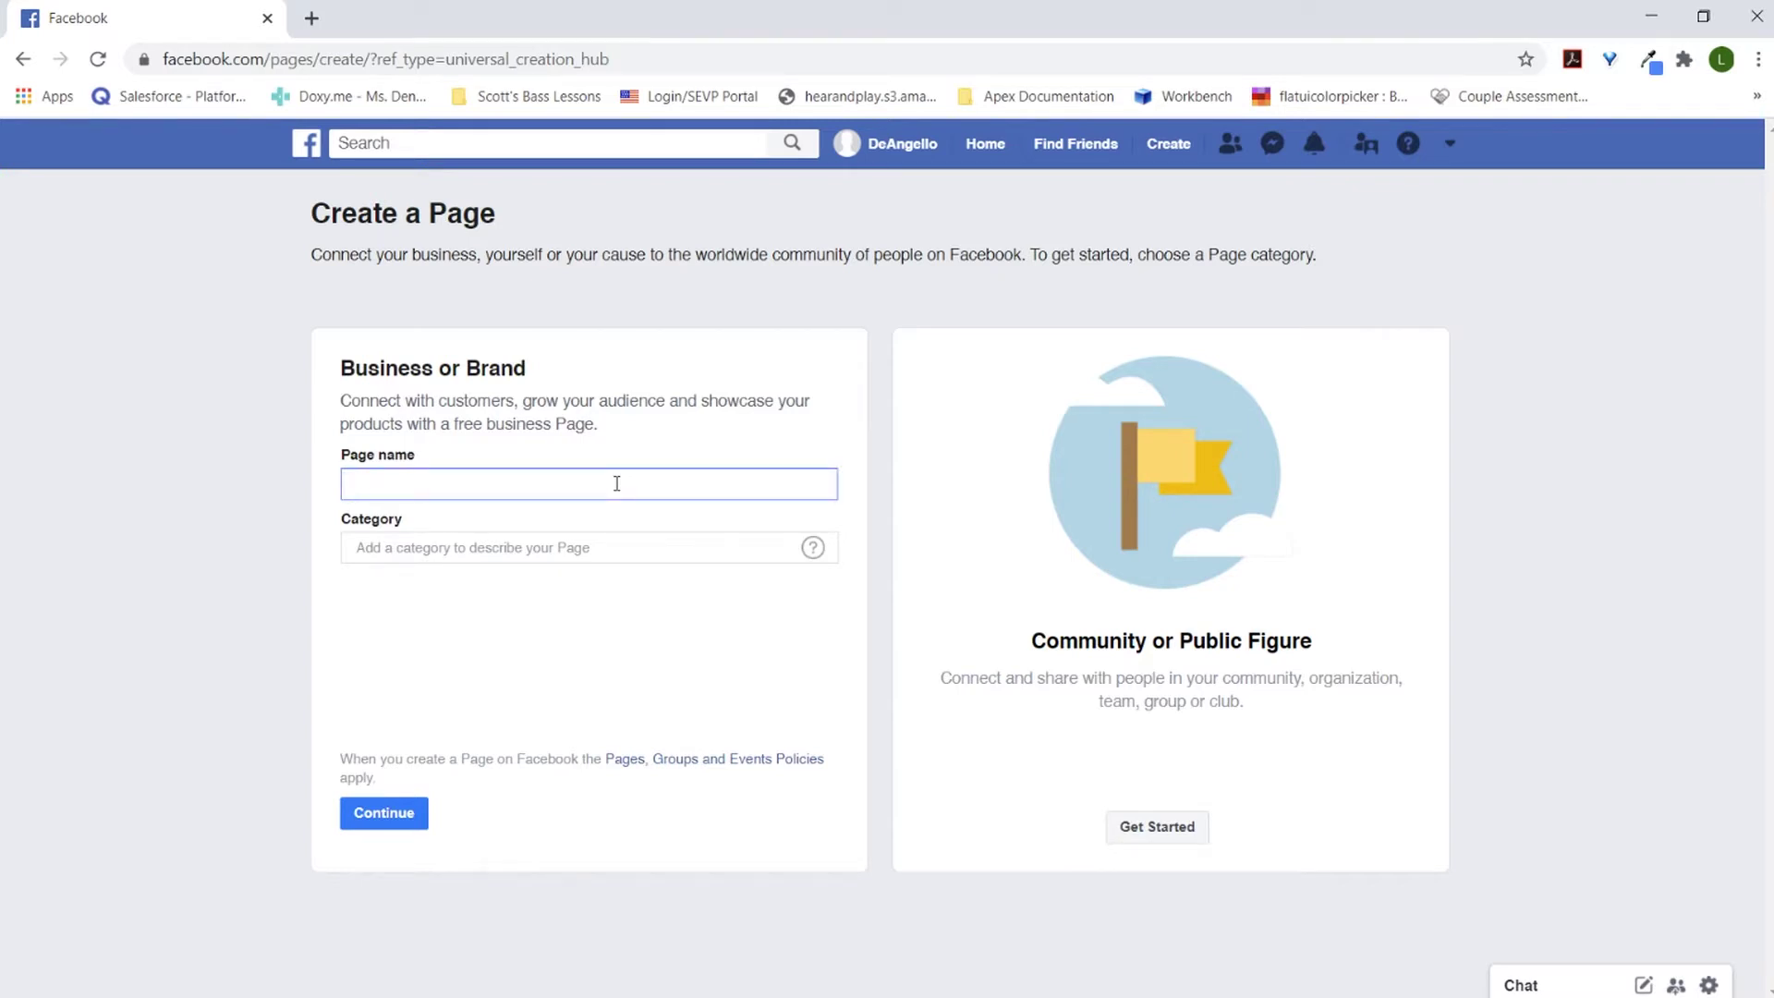
# Step: Name the page 'Testy-mony Gaming', choose the Gaming Video Creator category, and create it
pyautogui.write('Test')
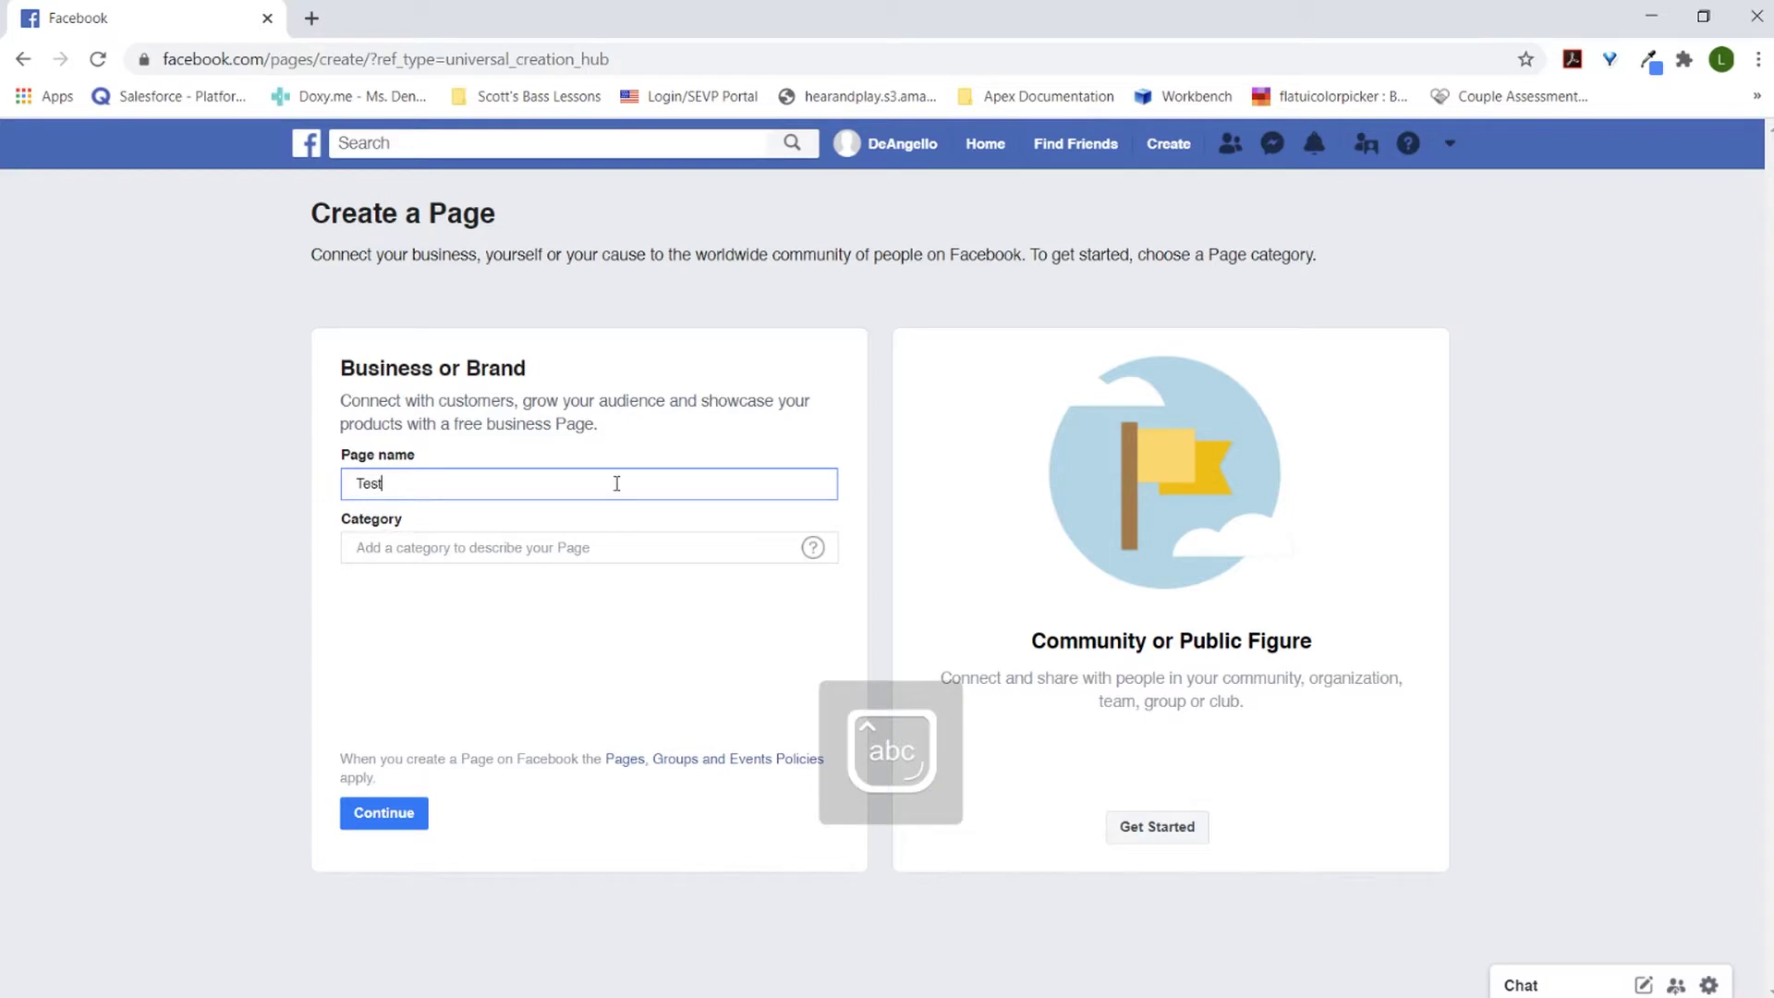
pyautogui.write('y-mon')
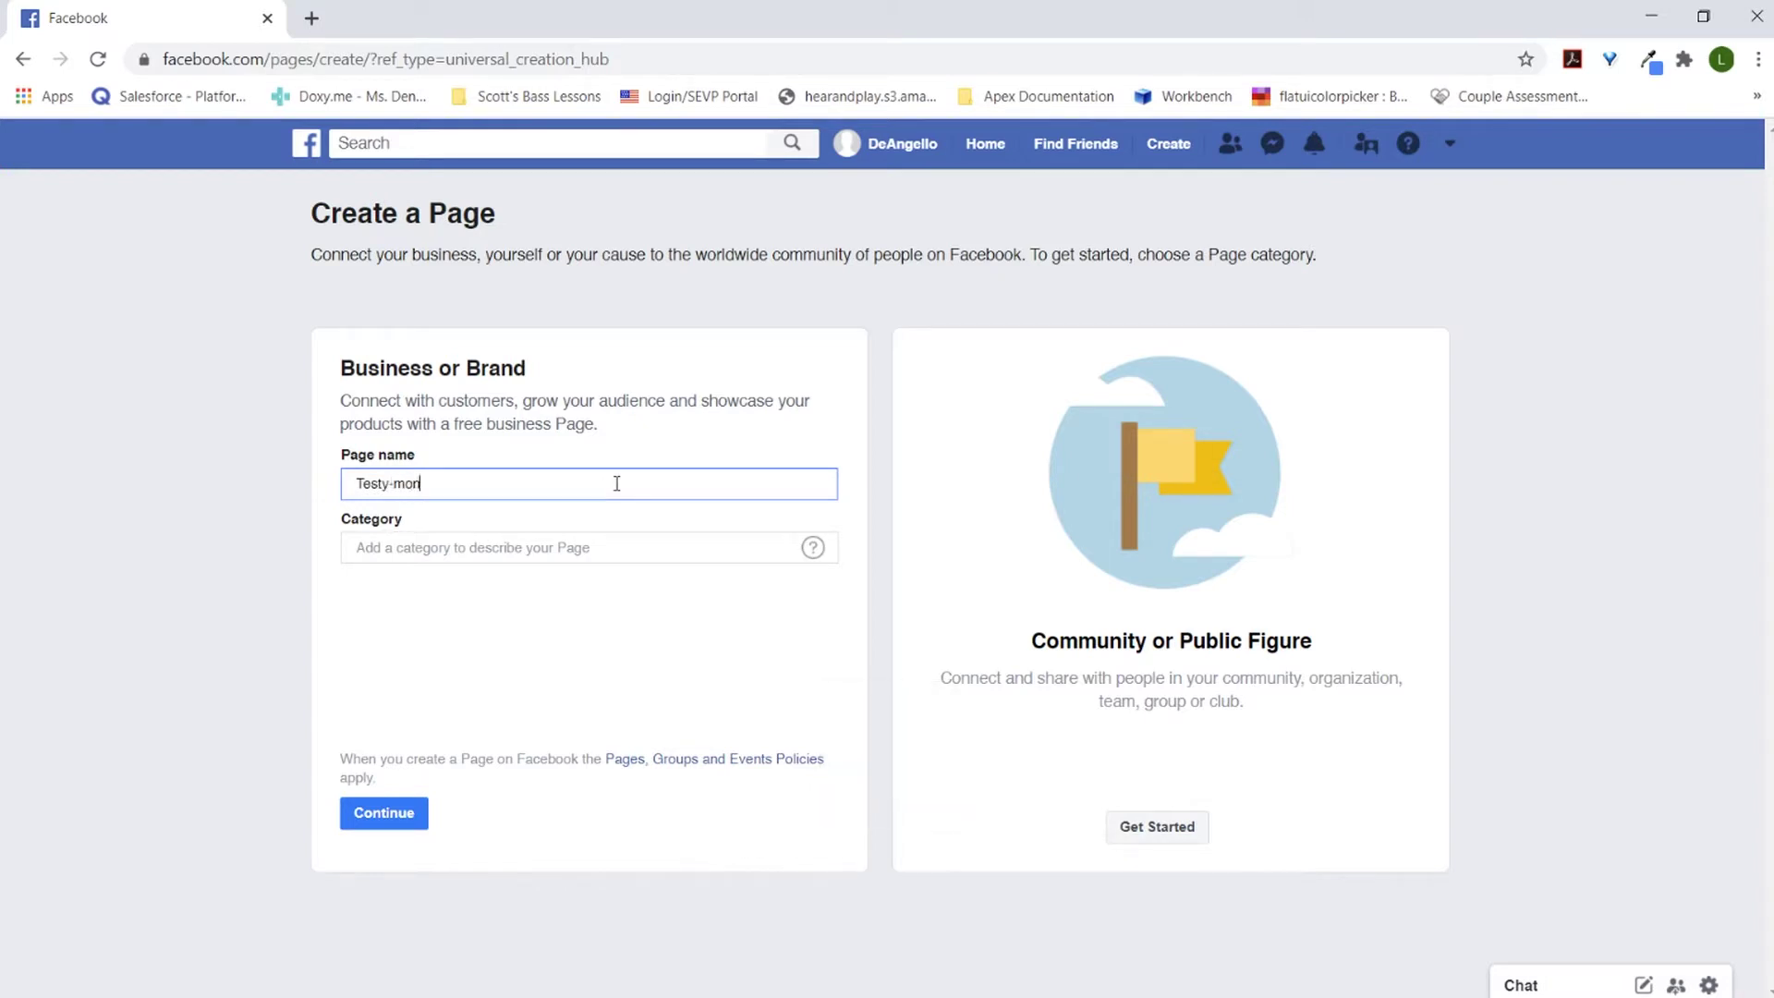
pyautogui.write('y Gaming')
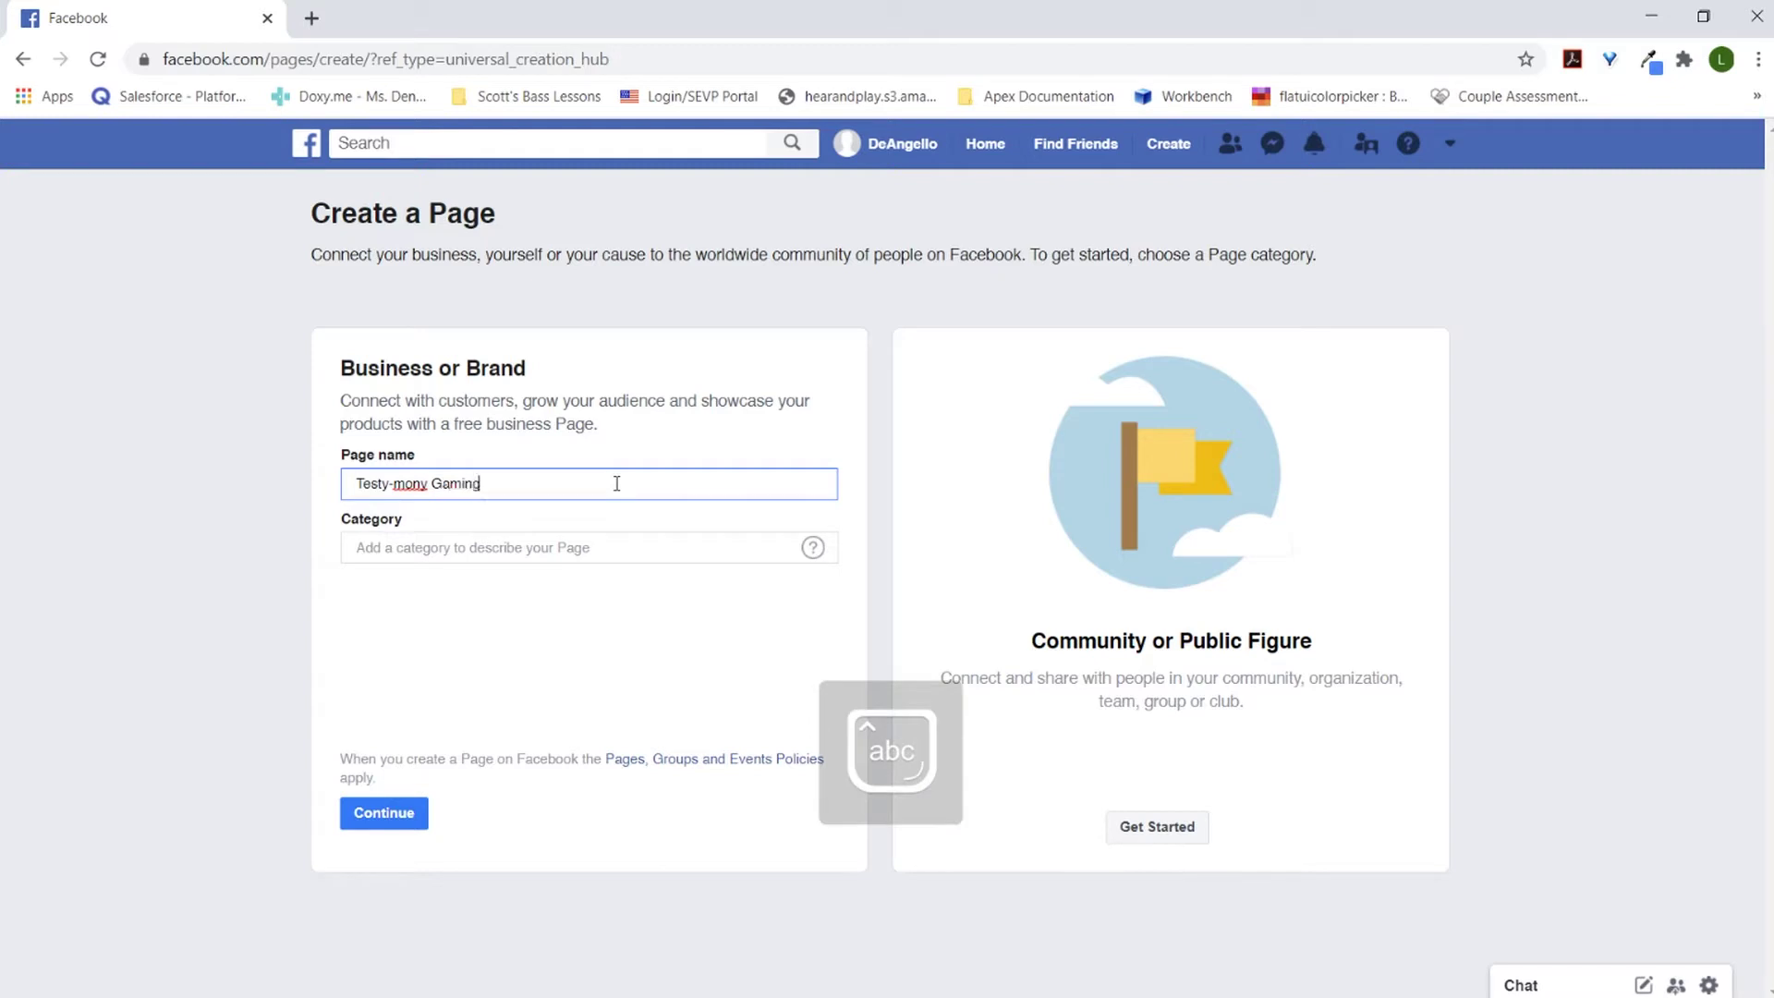
pyautogui.click(654, 555)
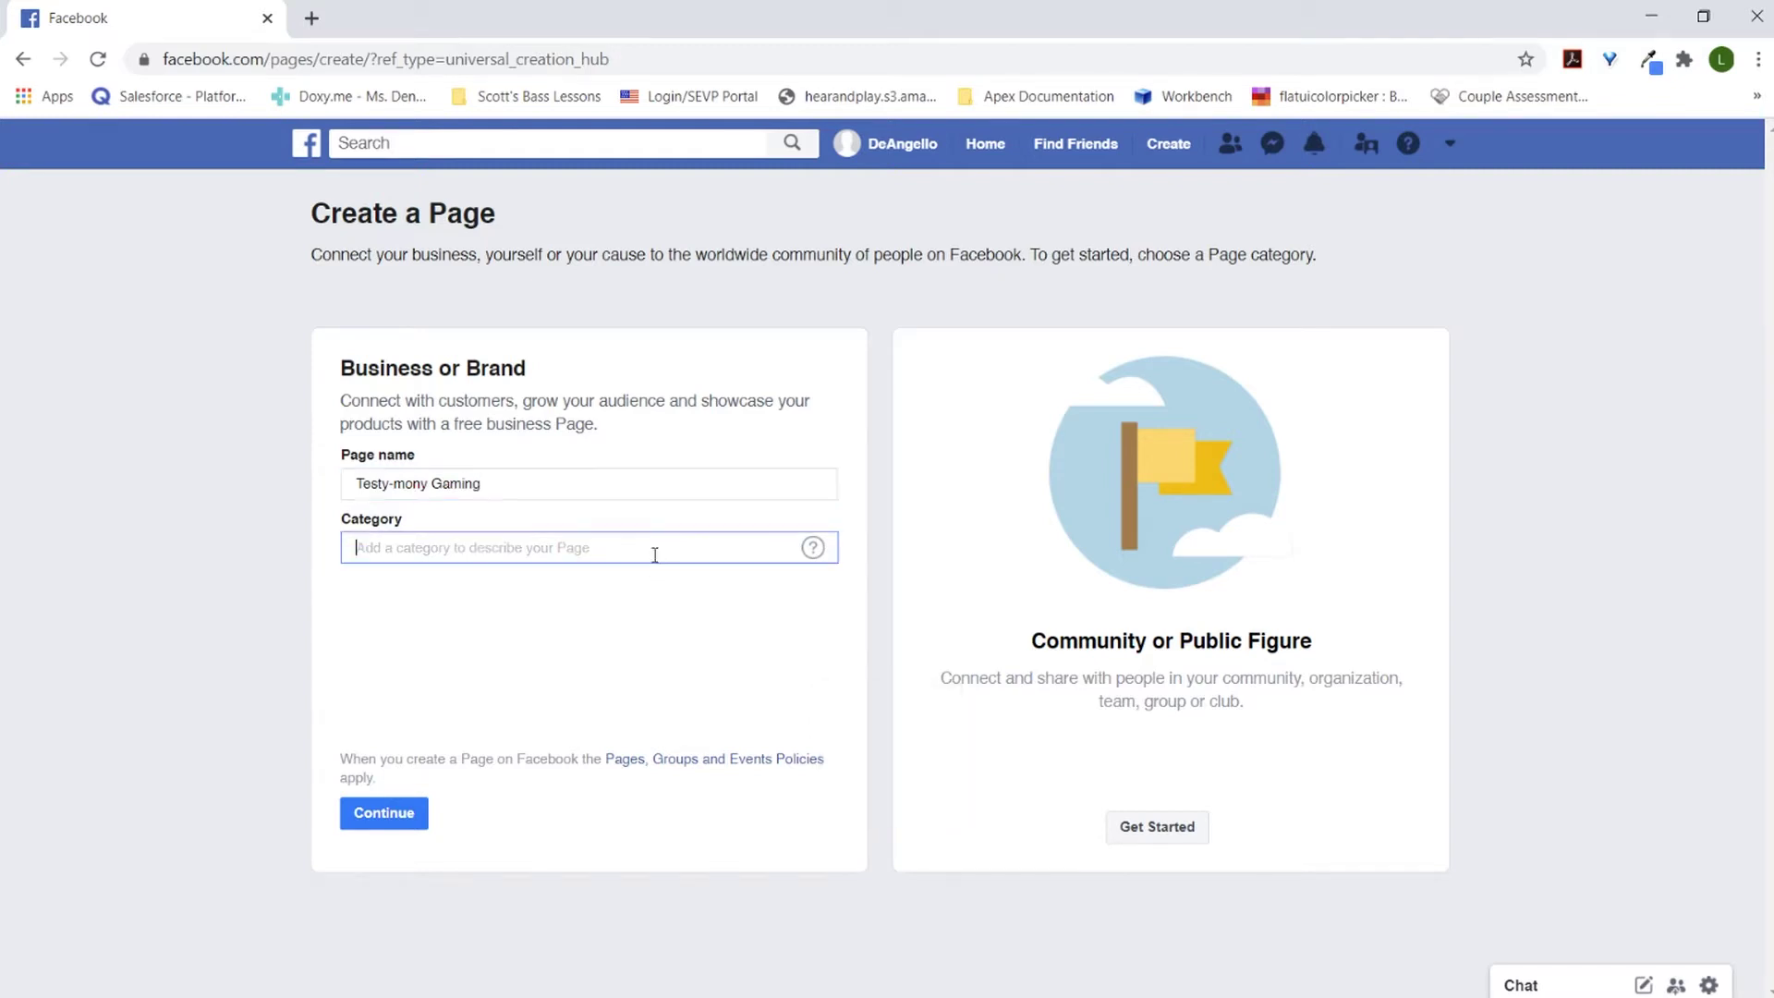
pyautogui.write('Gam')
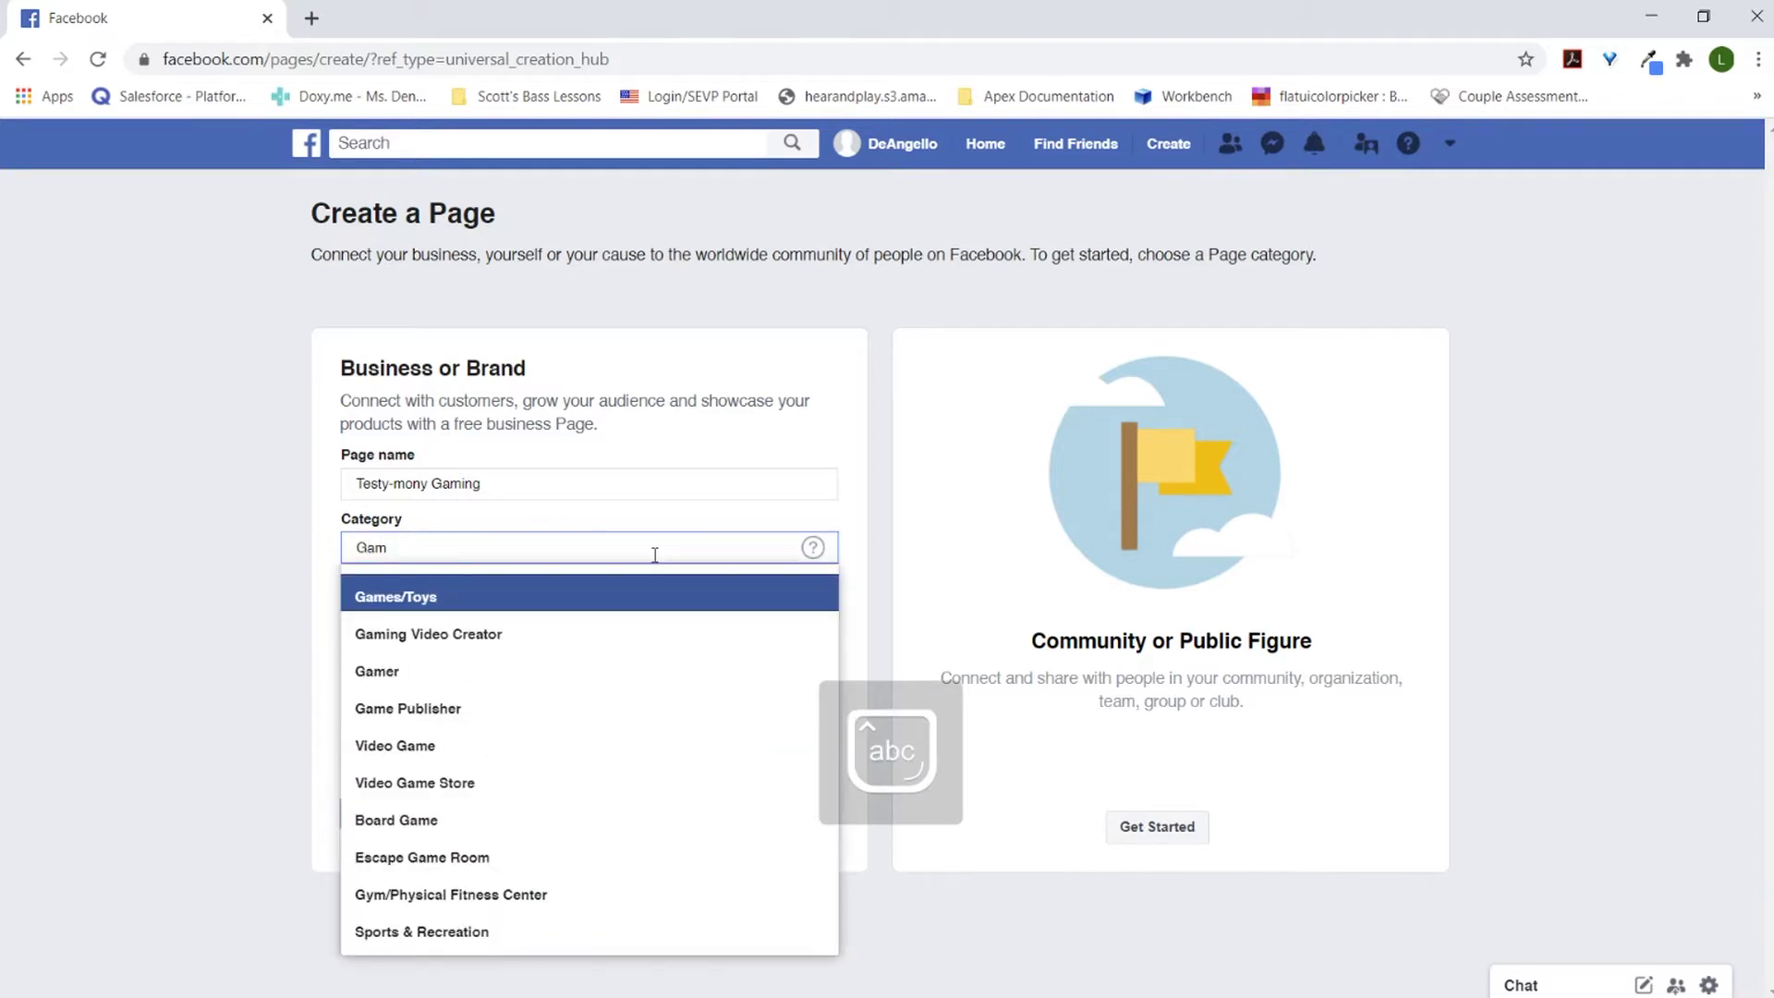
pyautogui.click(621, 635)
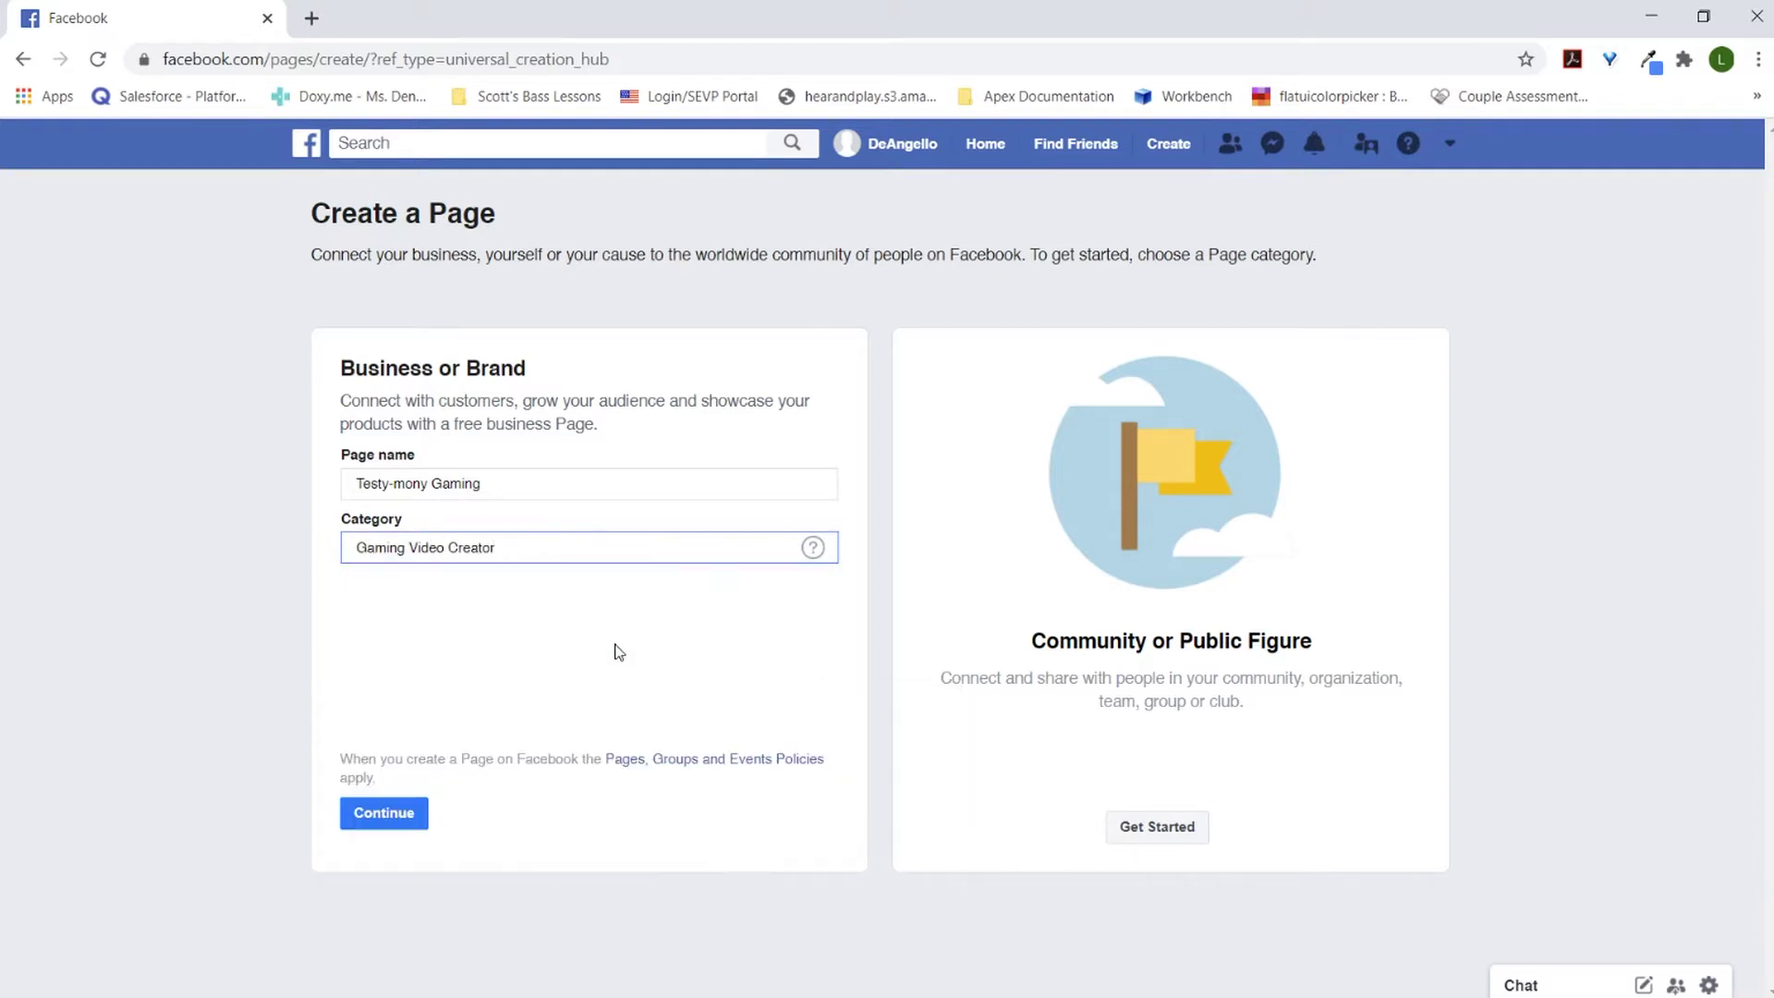
pyautogui.click(412, 818)
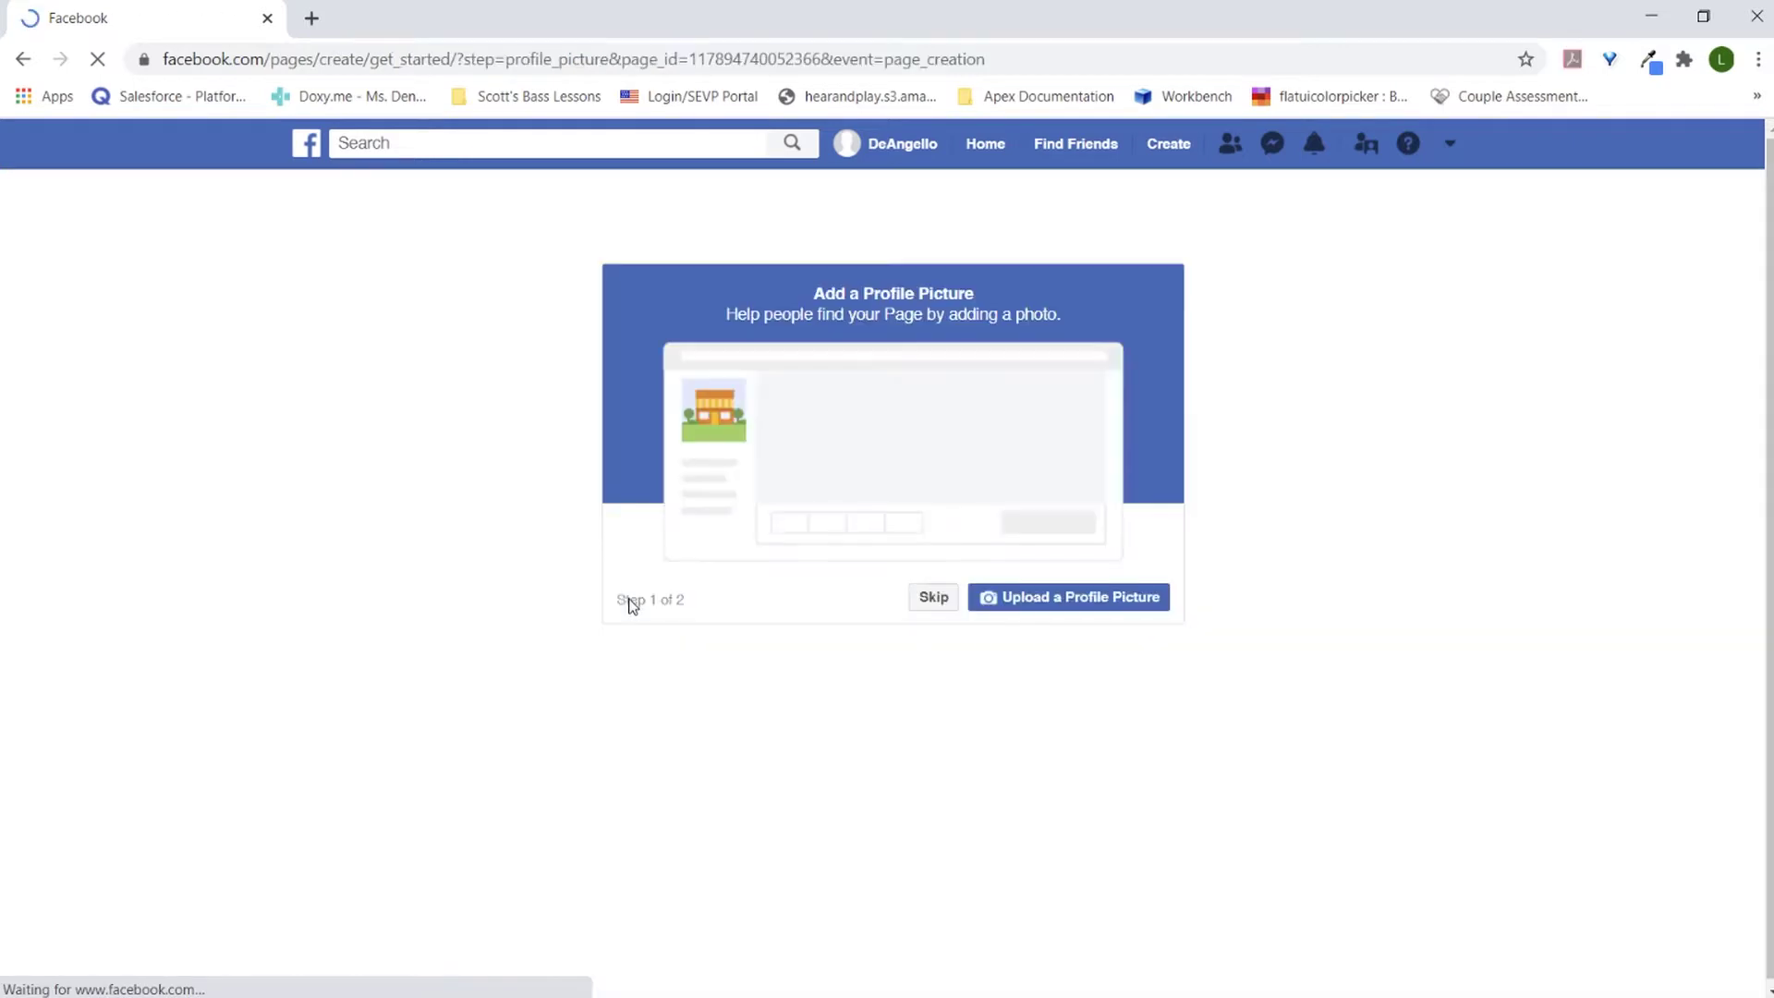
# Step: Skip the profile picture and cover photo, then go to the page's Templates and Tabs settings
pyautogui.click(932, 598)
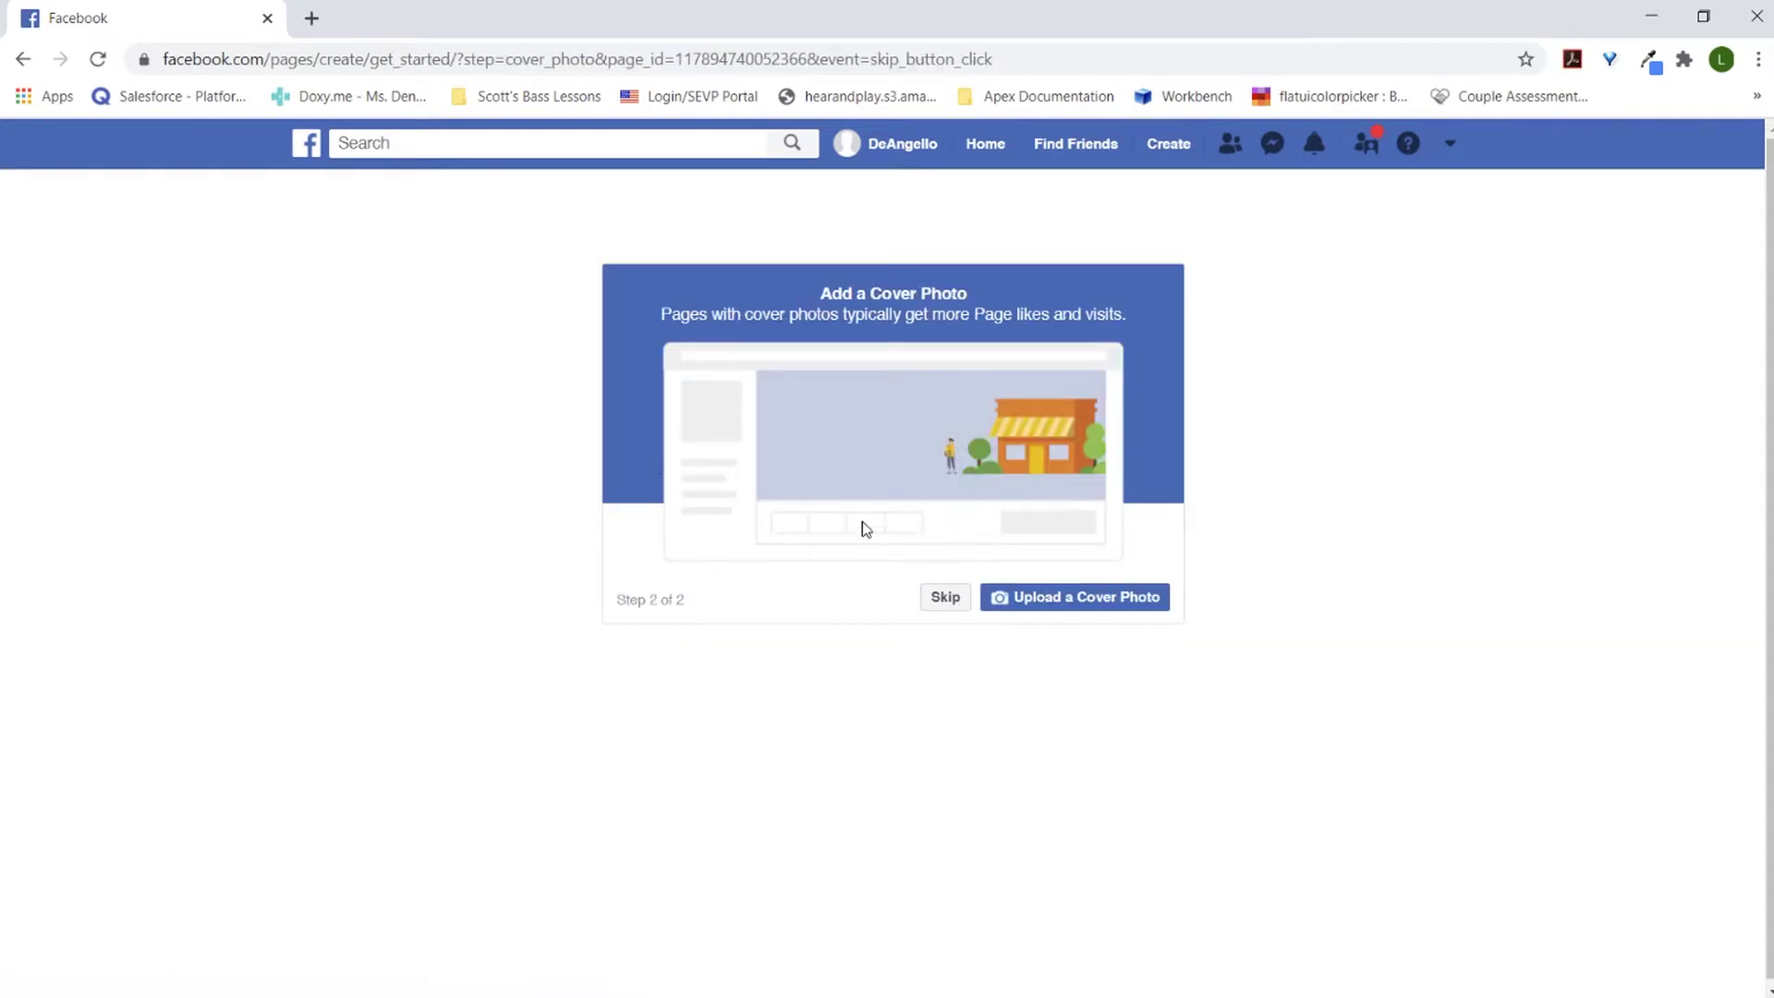
pyautogui.click(947, 601)
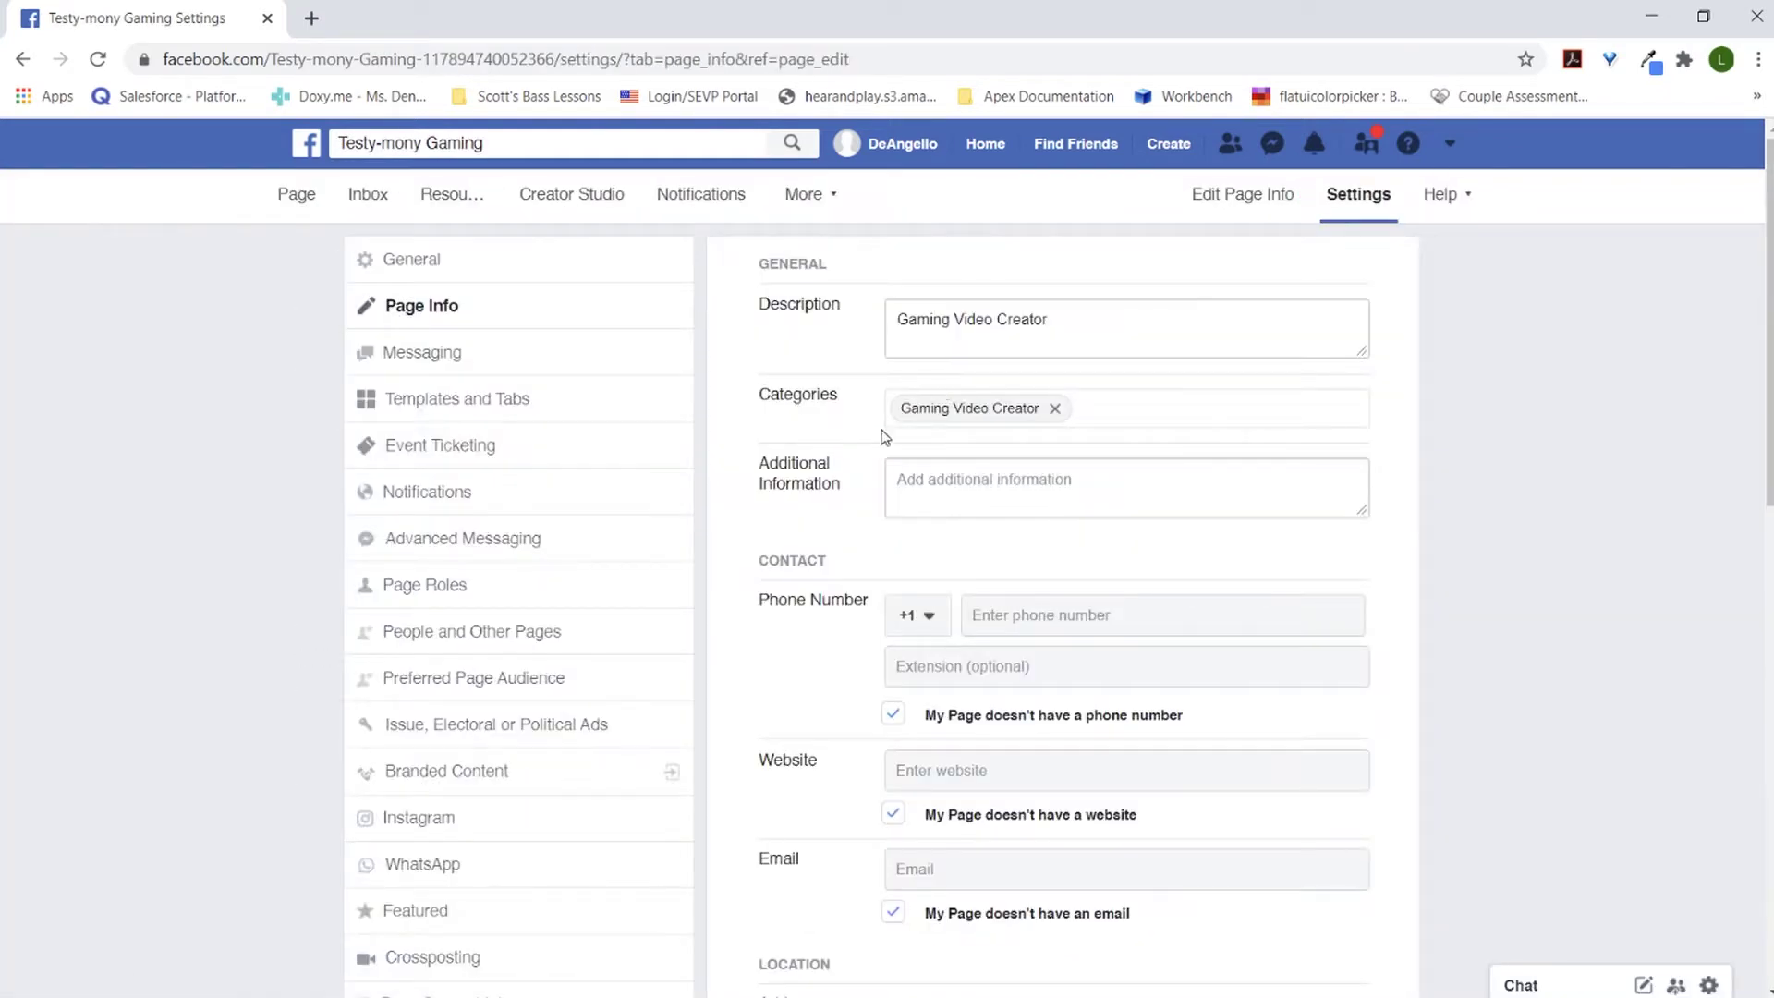
pyautogui.click(513, 399)
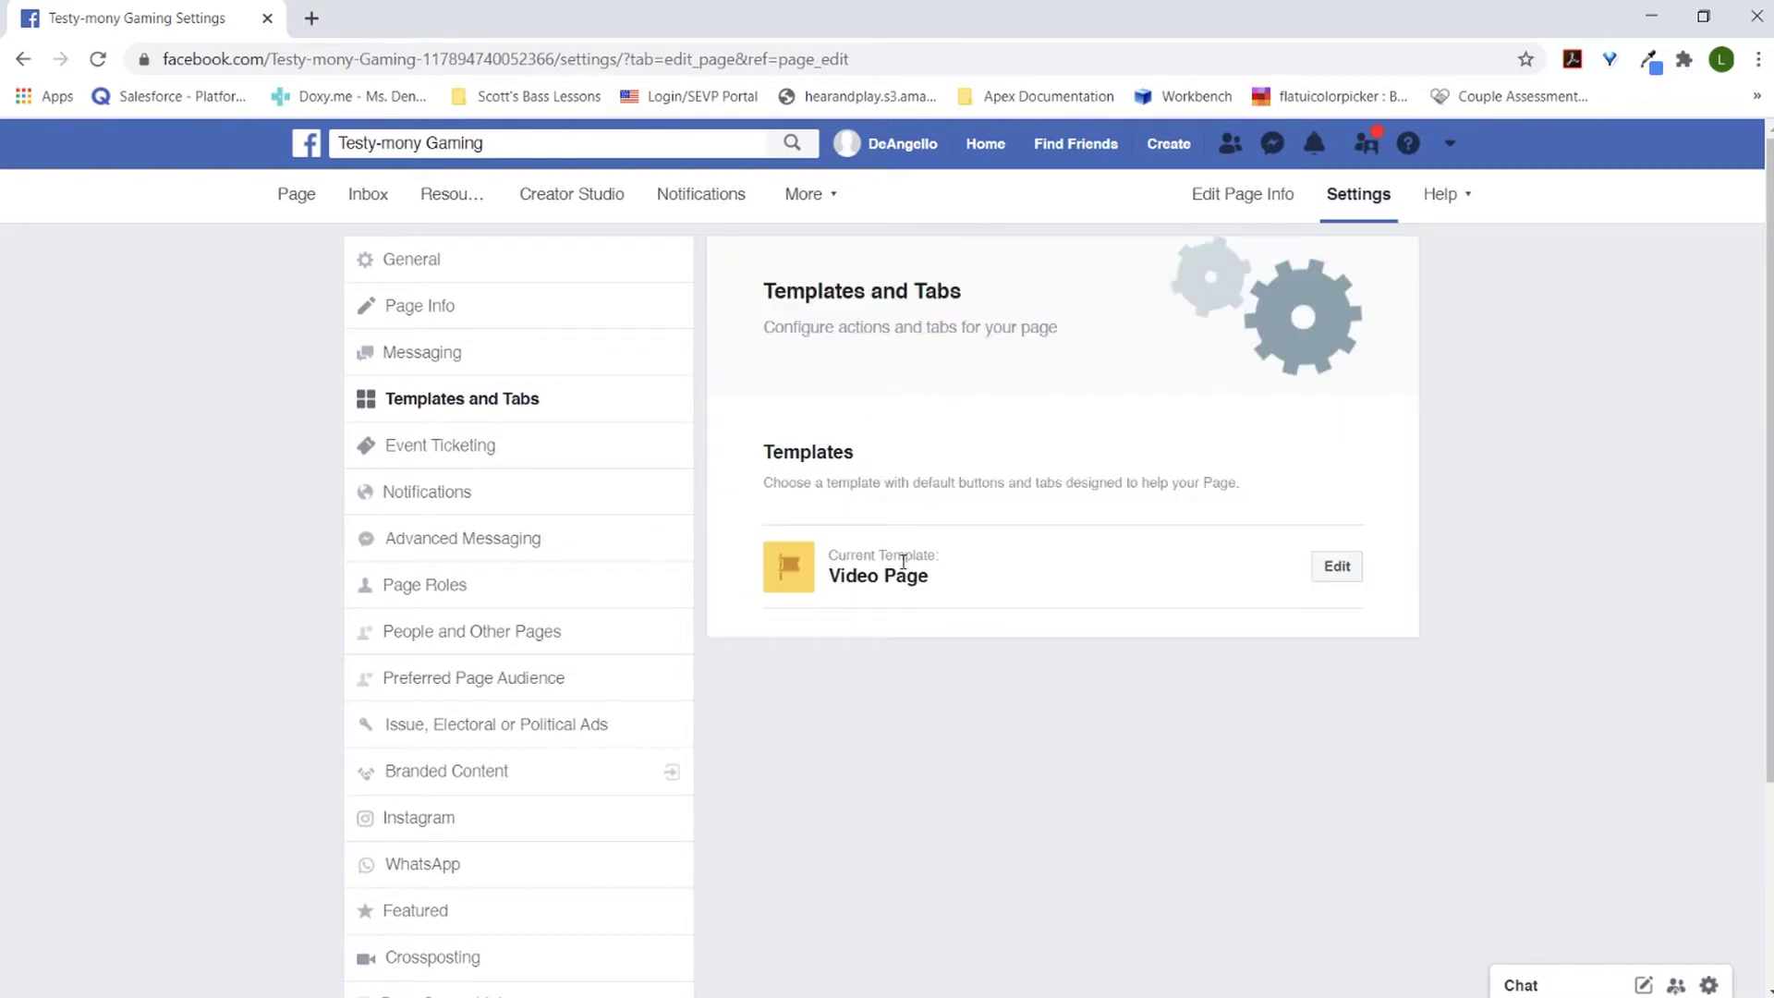
# Step: Browse the page templates, cancel to keep Video Page, and return to the page's main view
pyautogui.click(1337, 567)
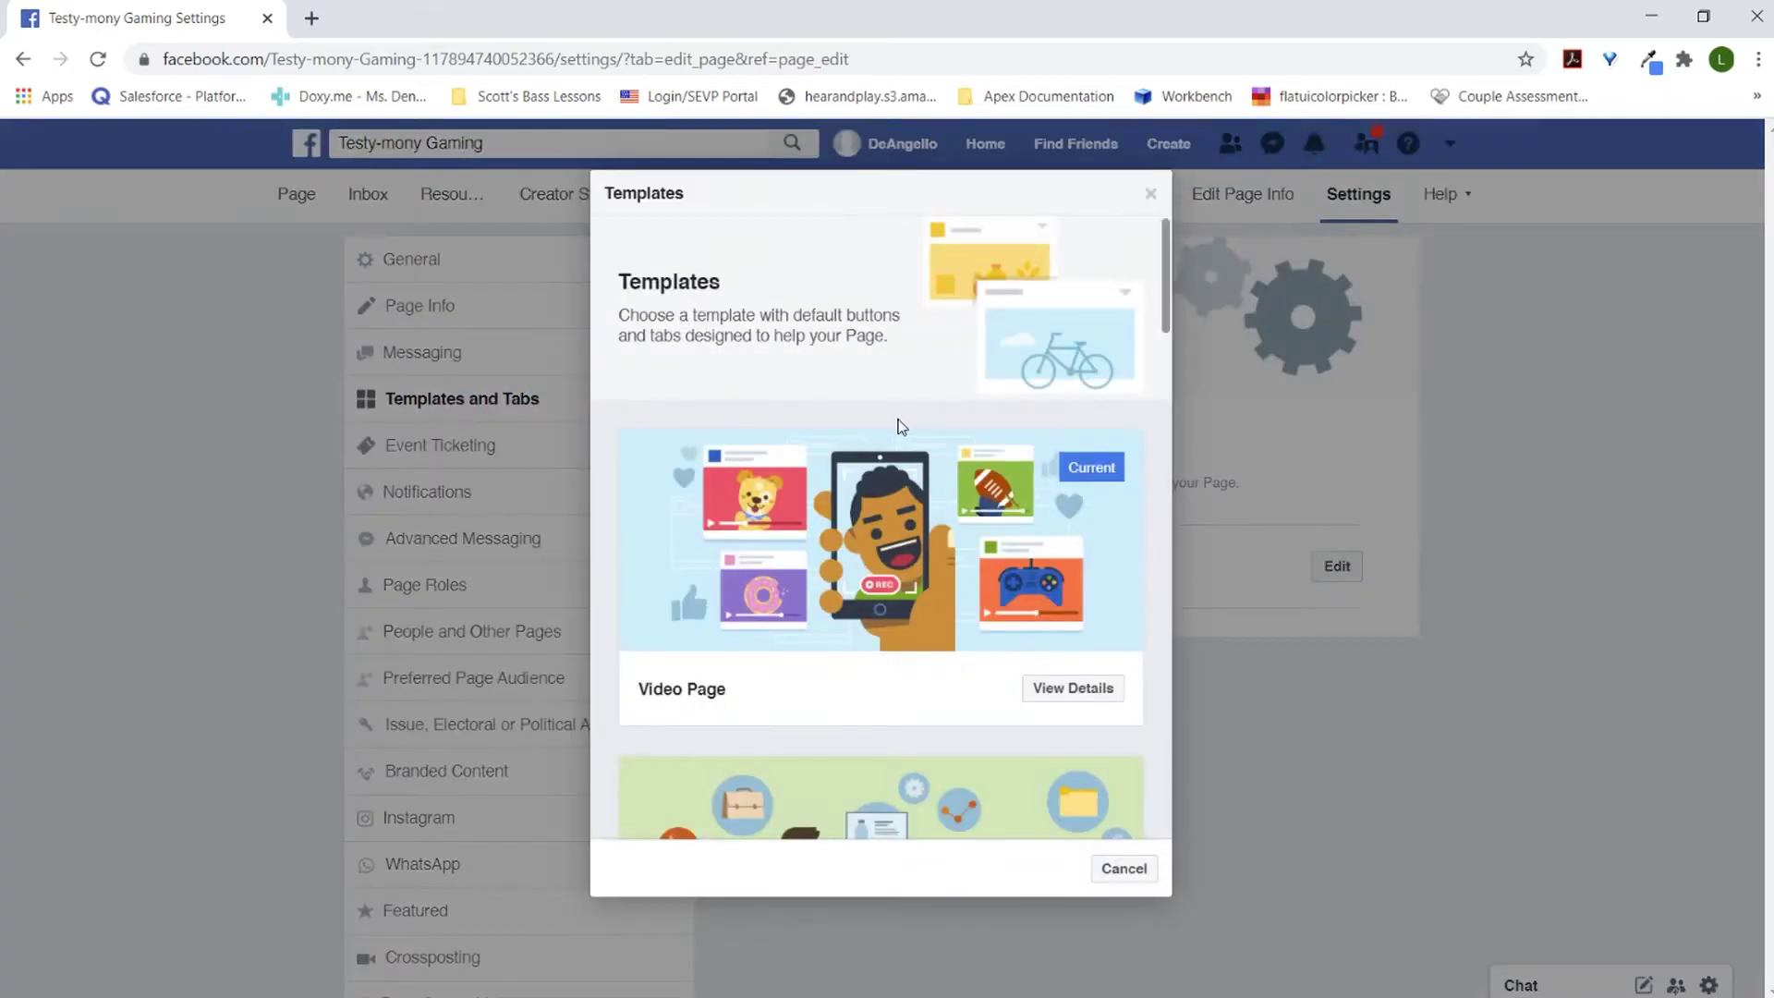
pyautogui.scroll(-12, 884, 442)
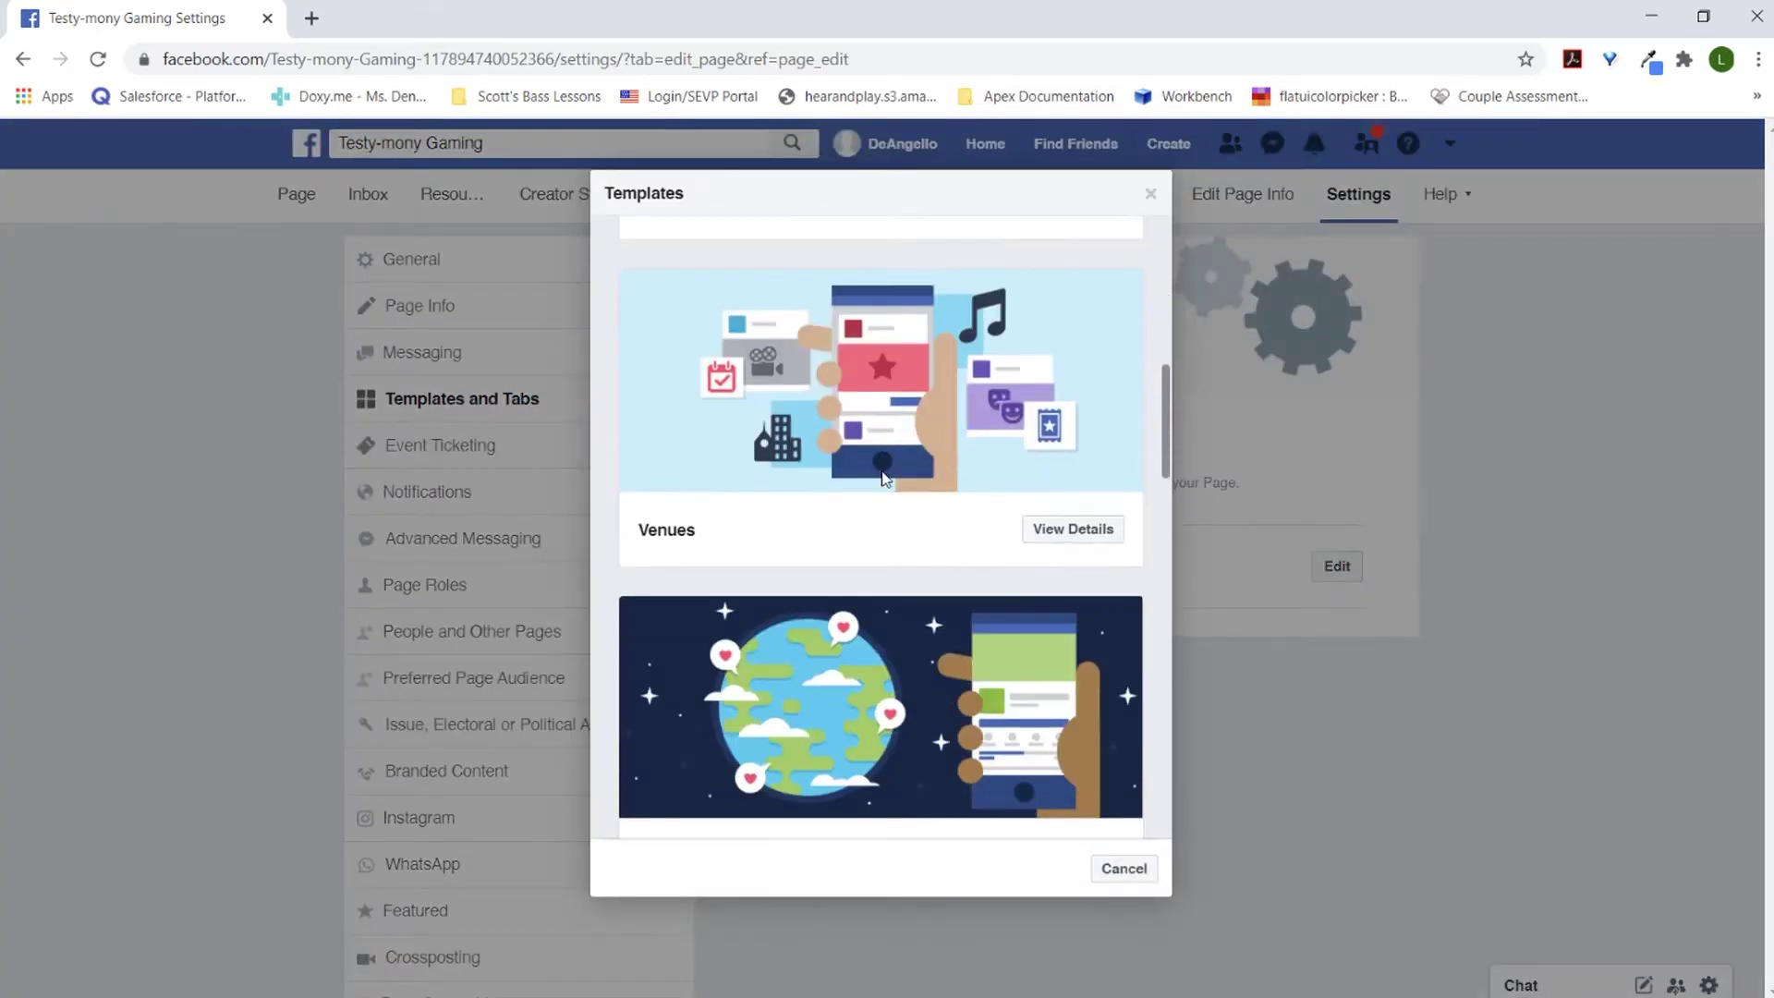
pyautogui.scroll(12, 878, 484)
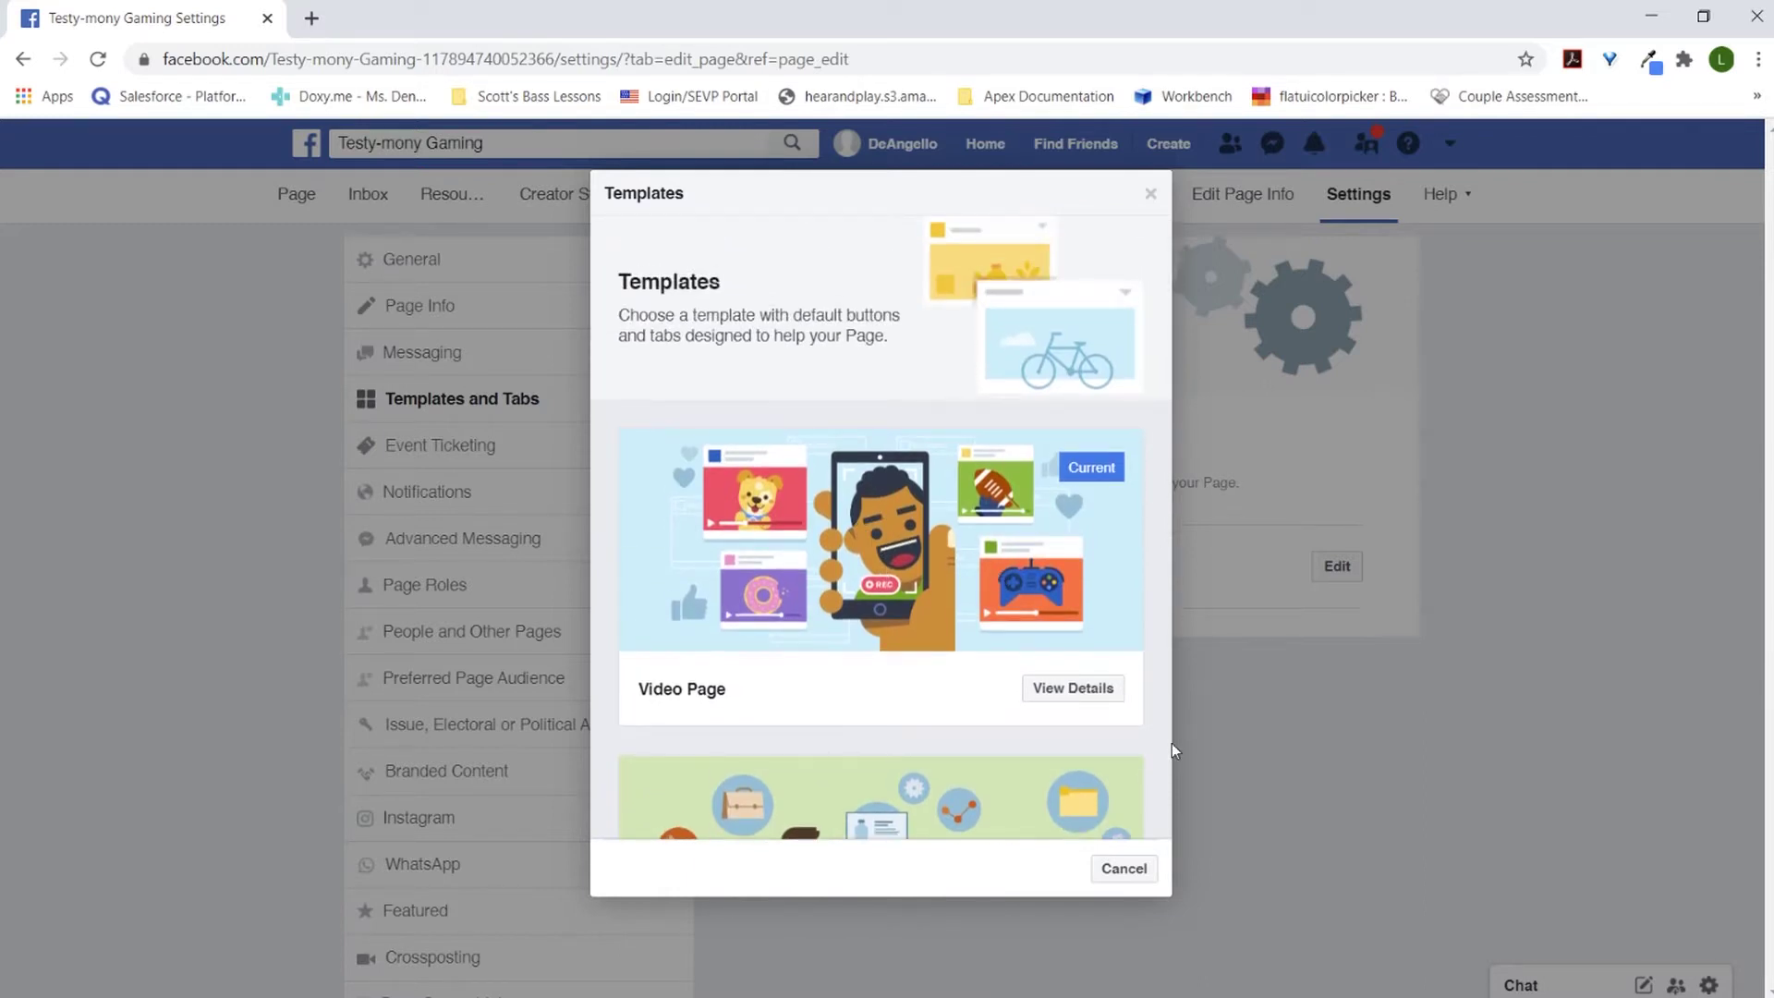
pyautogui.click(1149, 870)
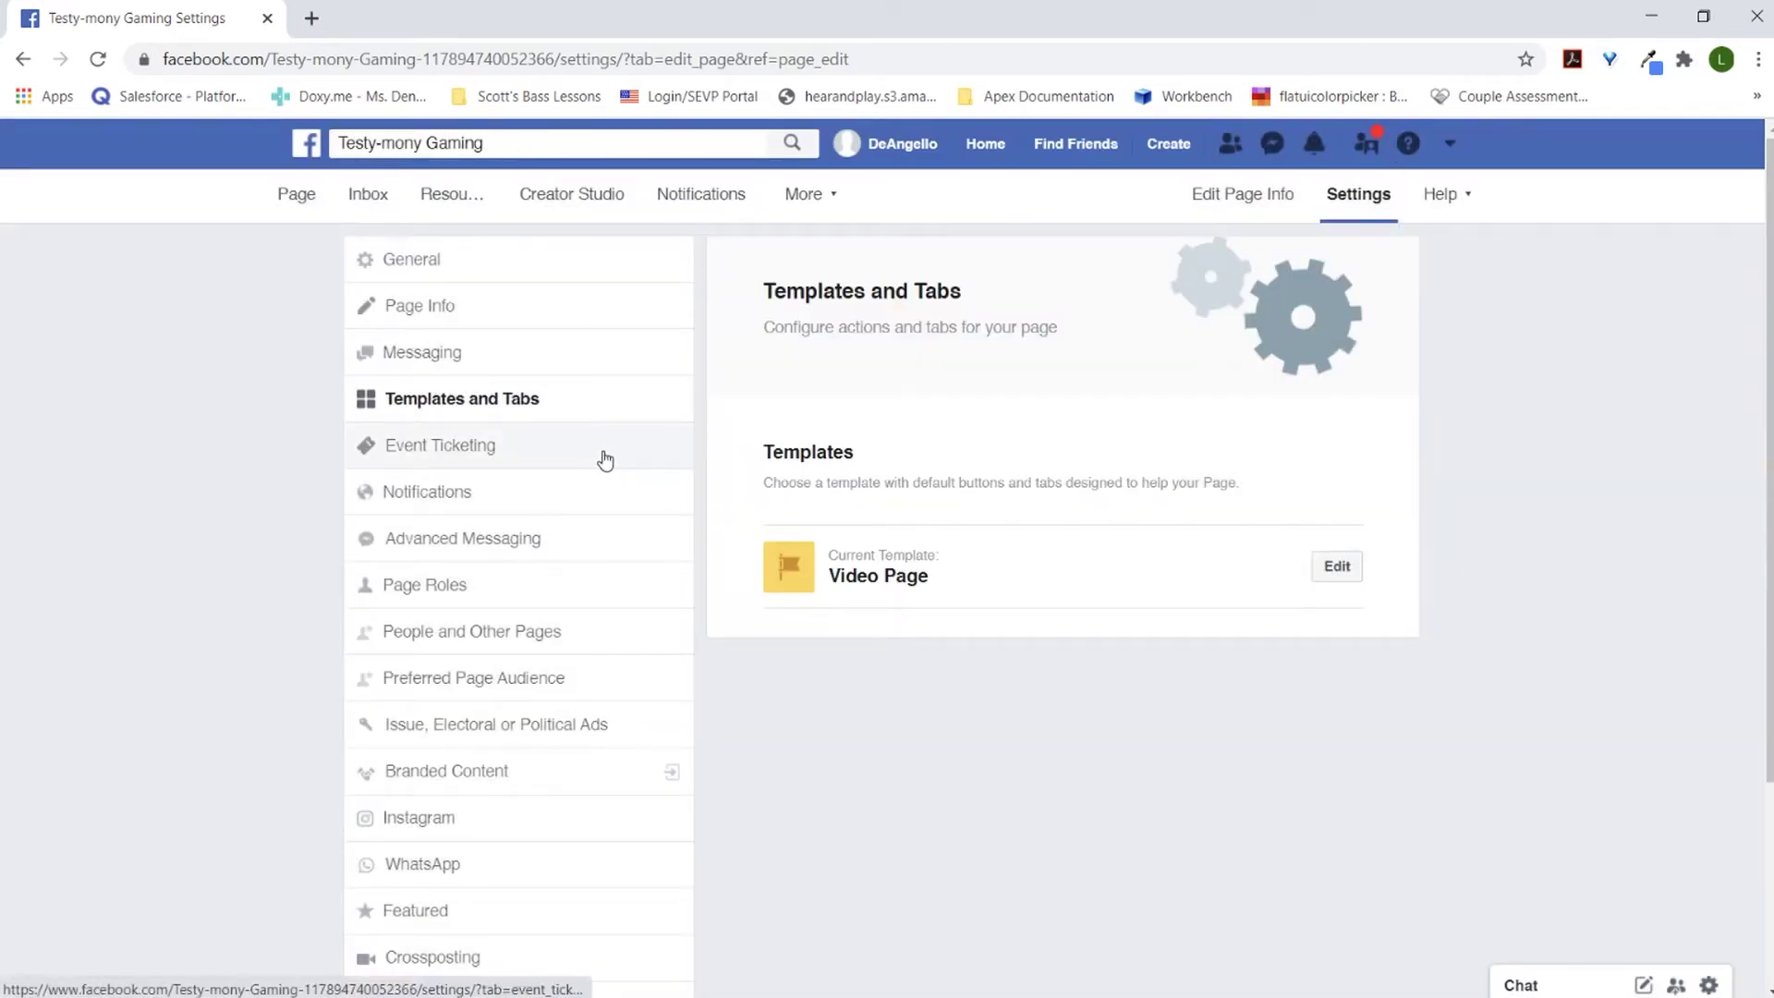
pyautogui.scroll(-3, 605, 459)
pyautogui.scroll(3, 609, 460)
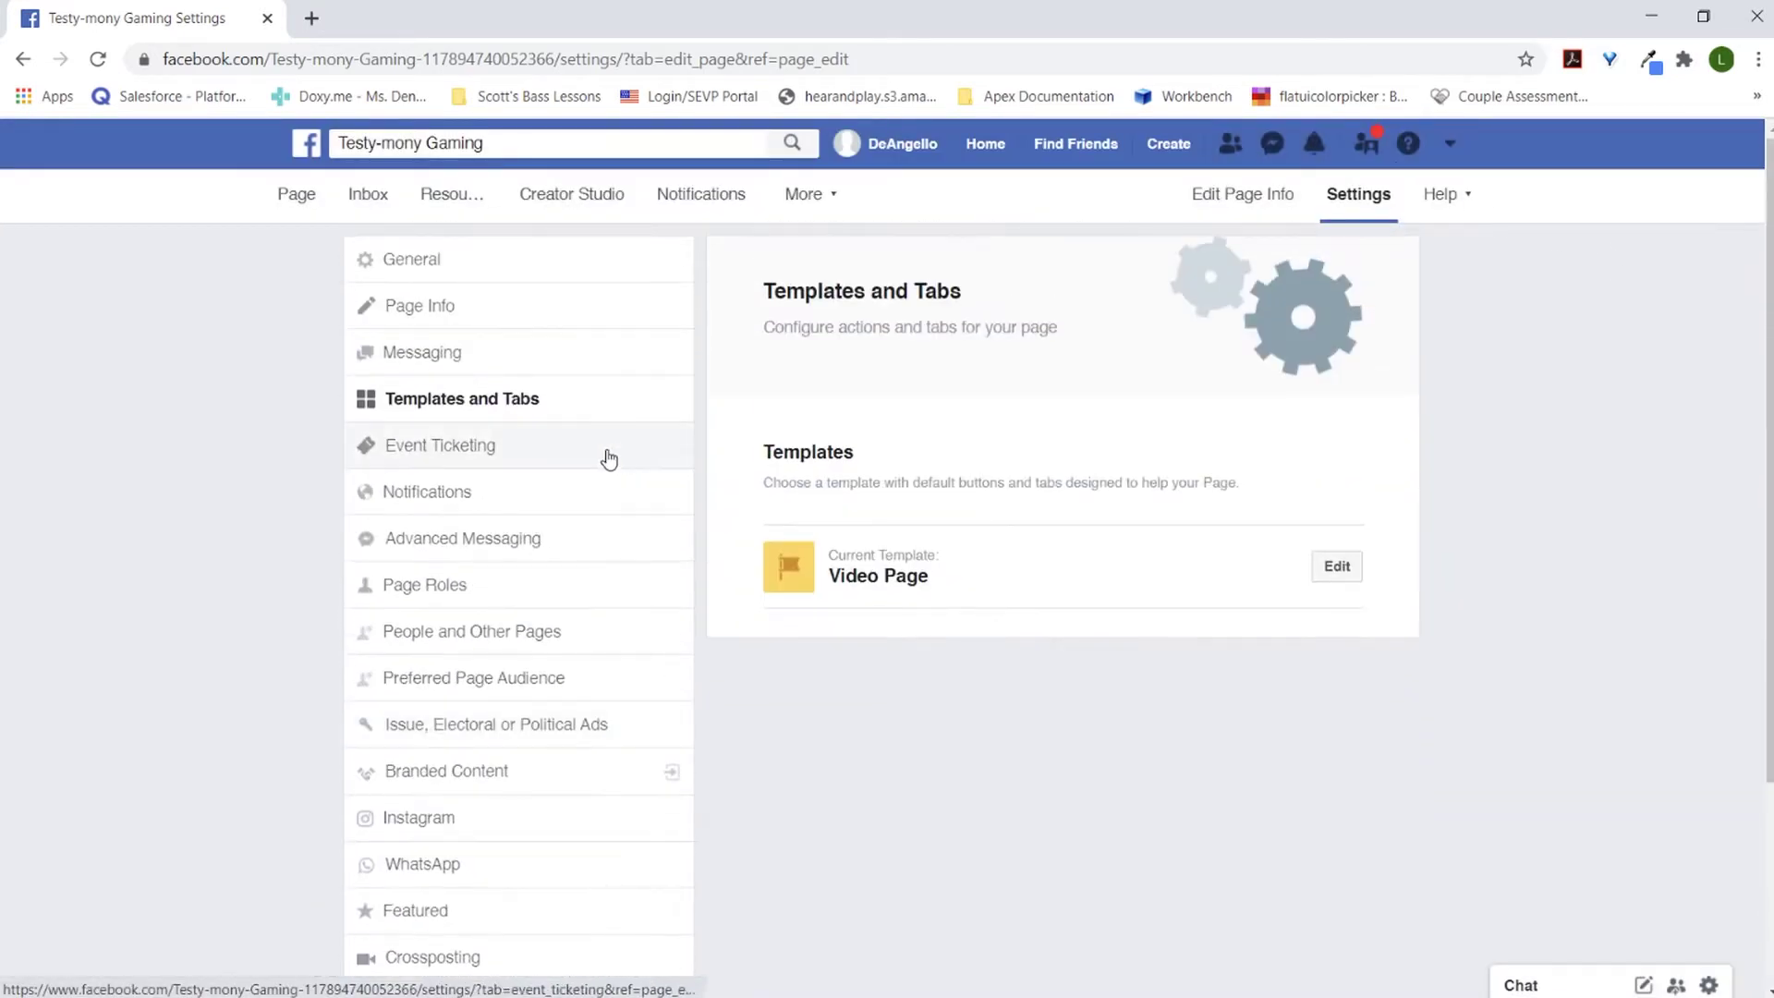
pyautogui.click(305, 203)
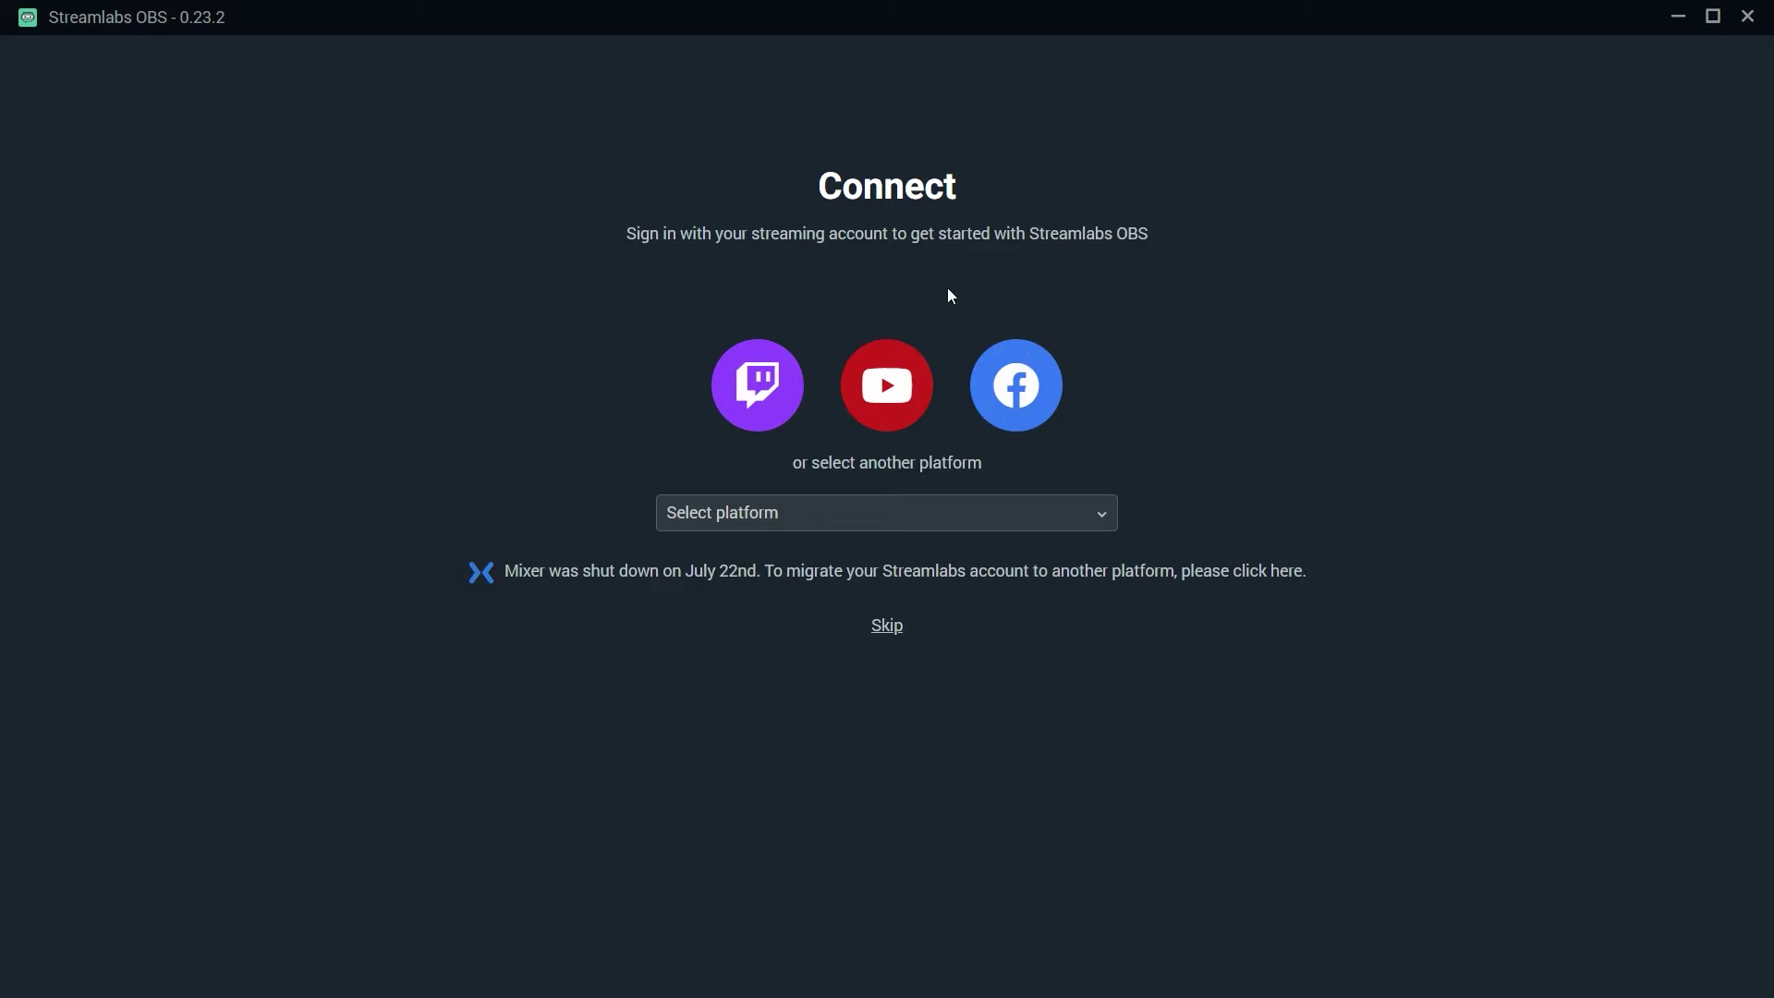
# Step: Sign in to Streamlabs OBS with Facebook, retrying once, to reach the editor
pyautogui.click(1059, 389)
pyautogui.click(982, 404)
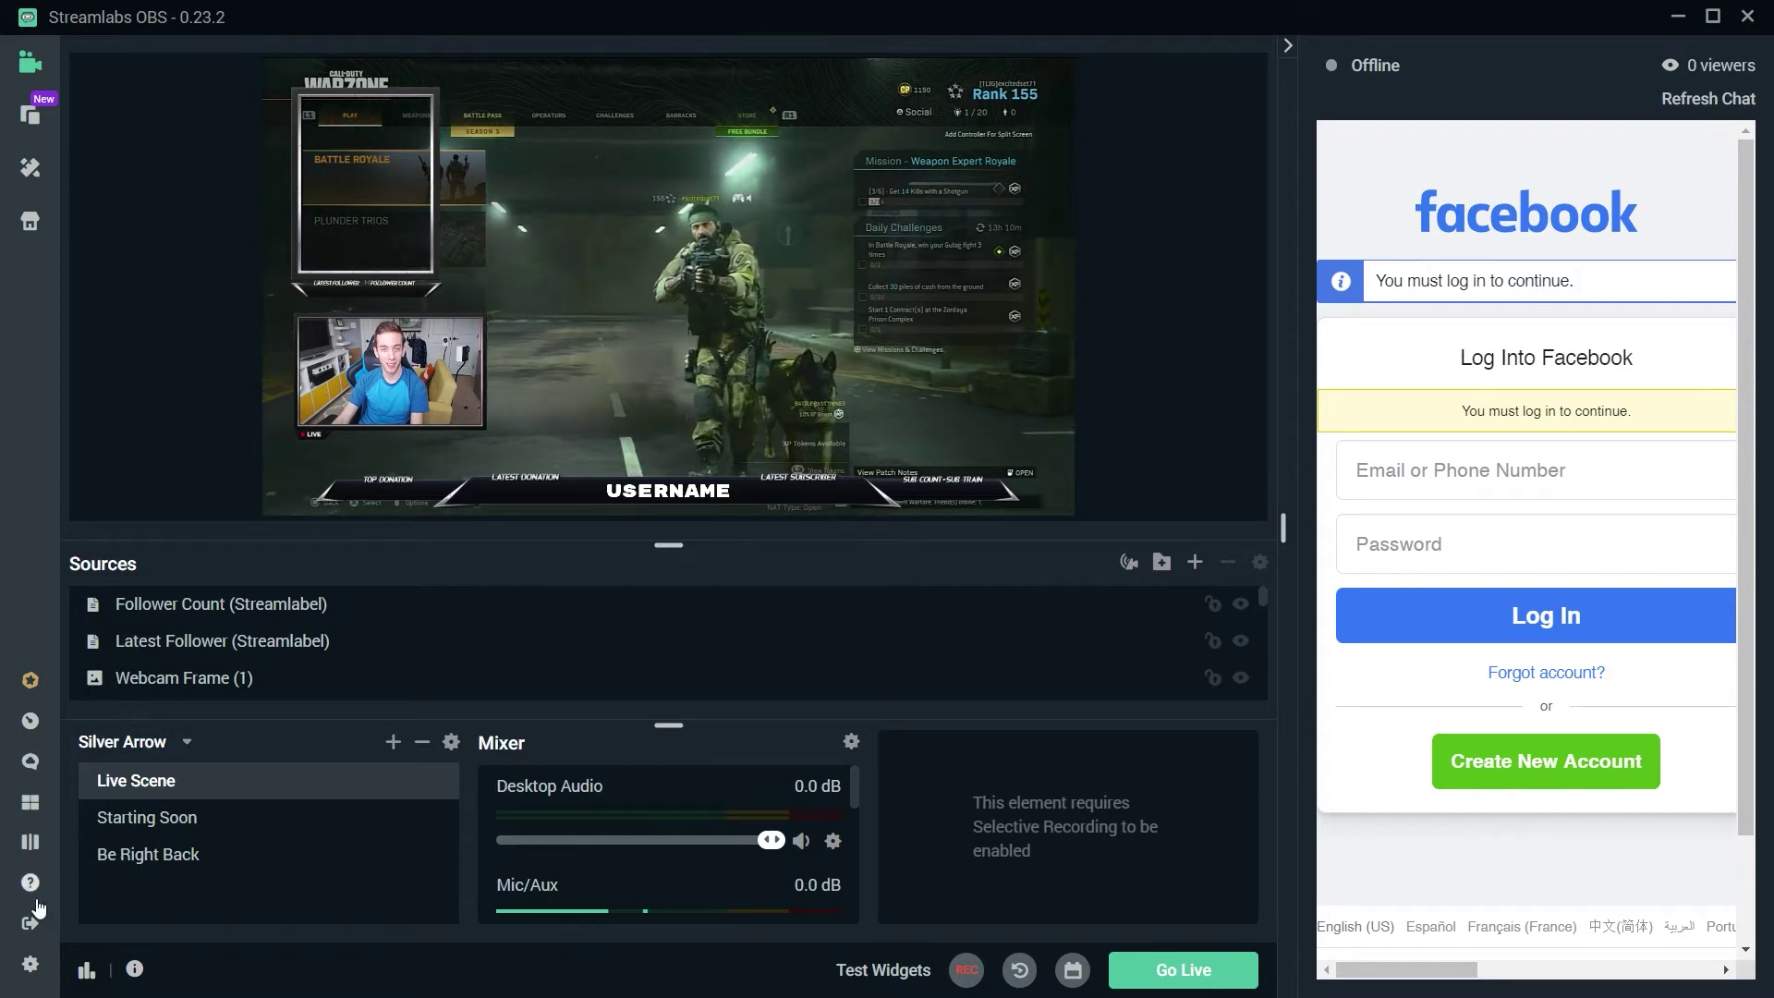
pyautogui.click(38, 179)
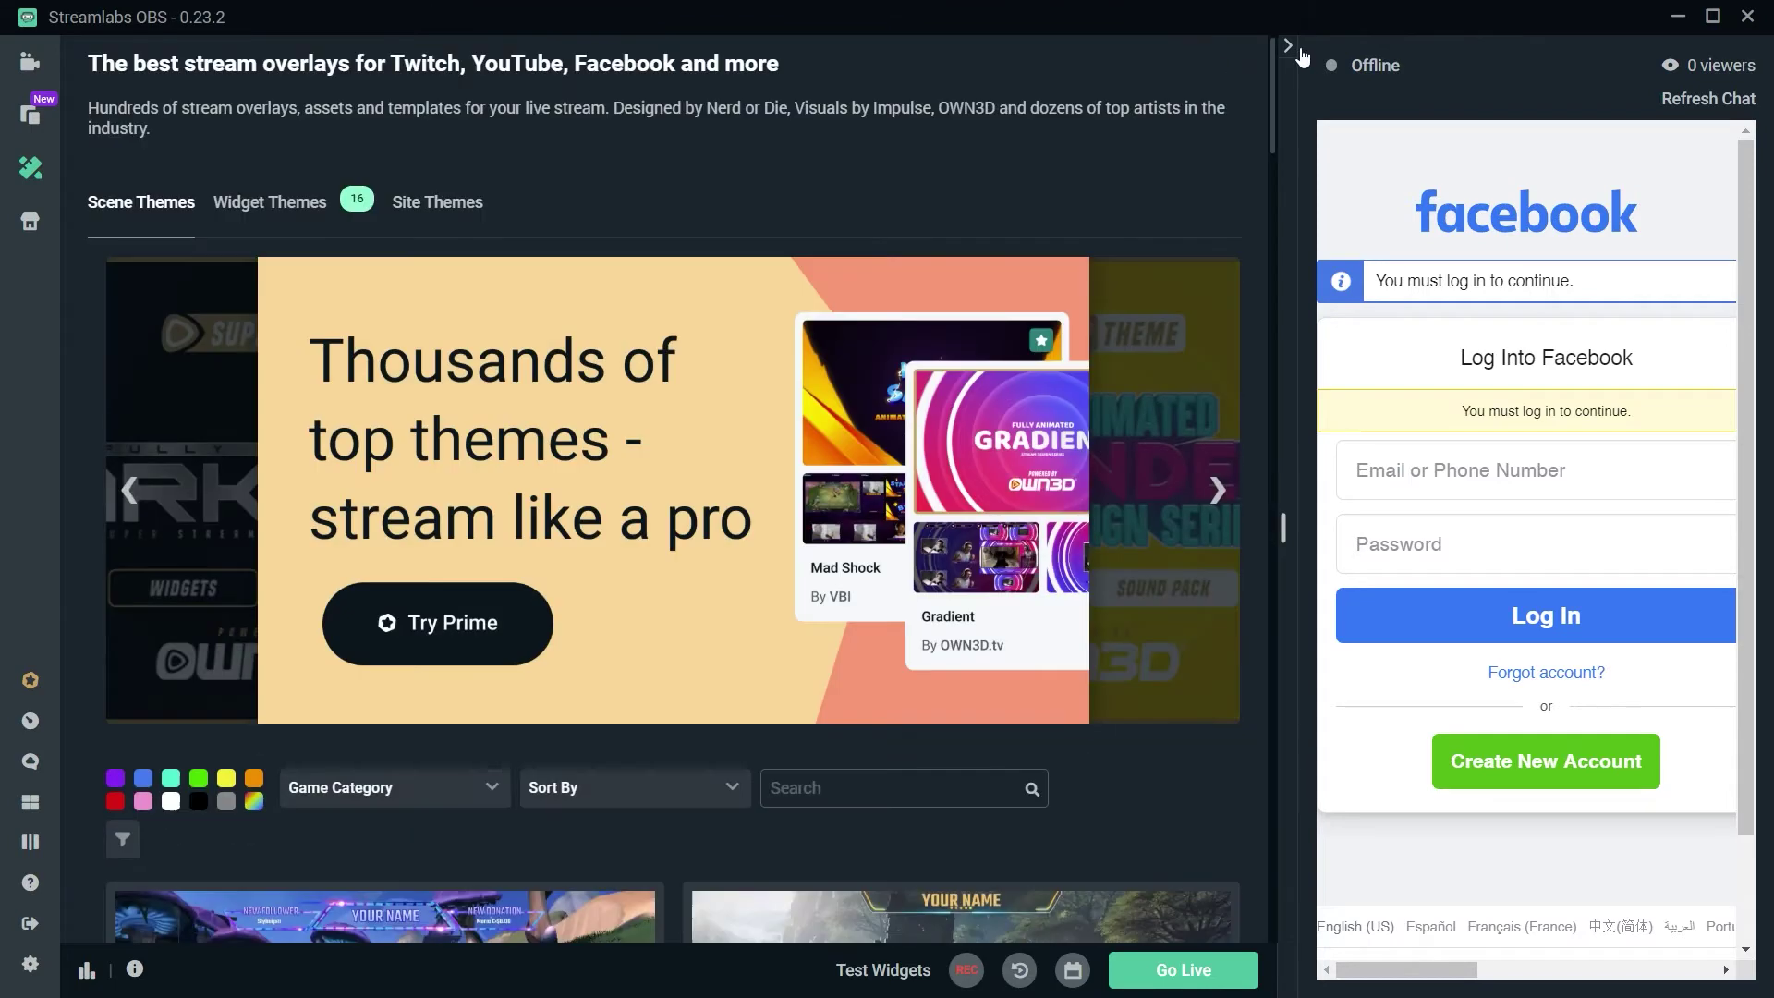
pyautogui.click(1288, 46)
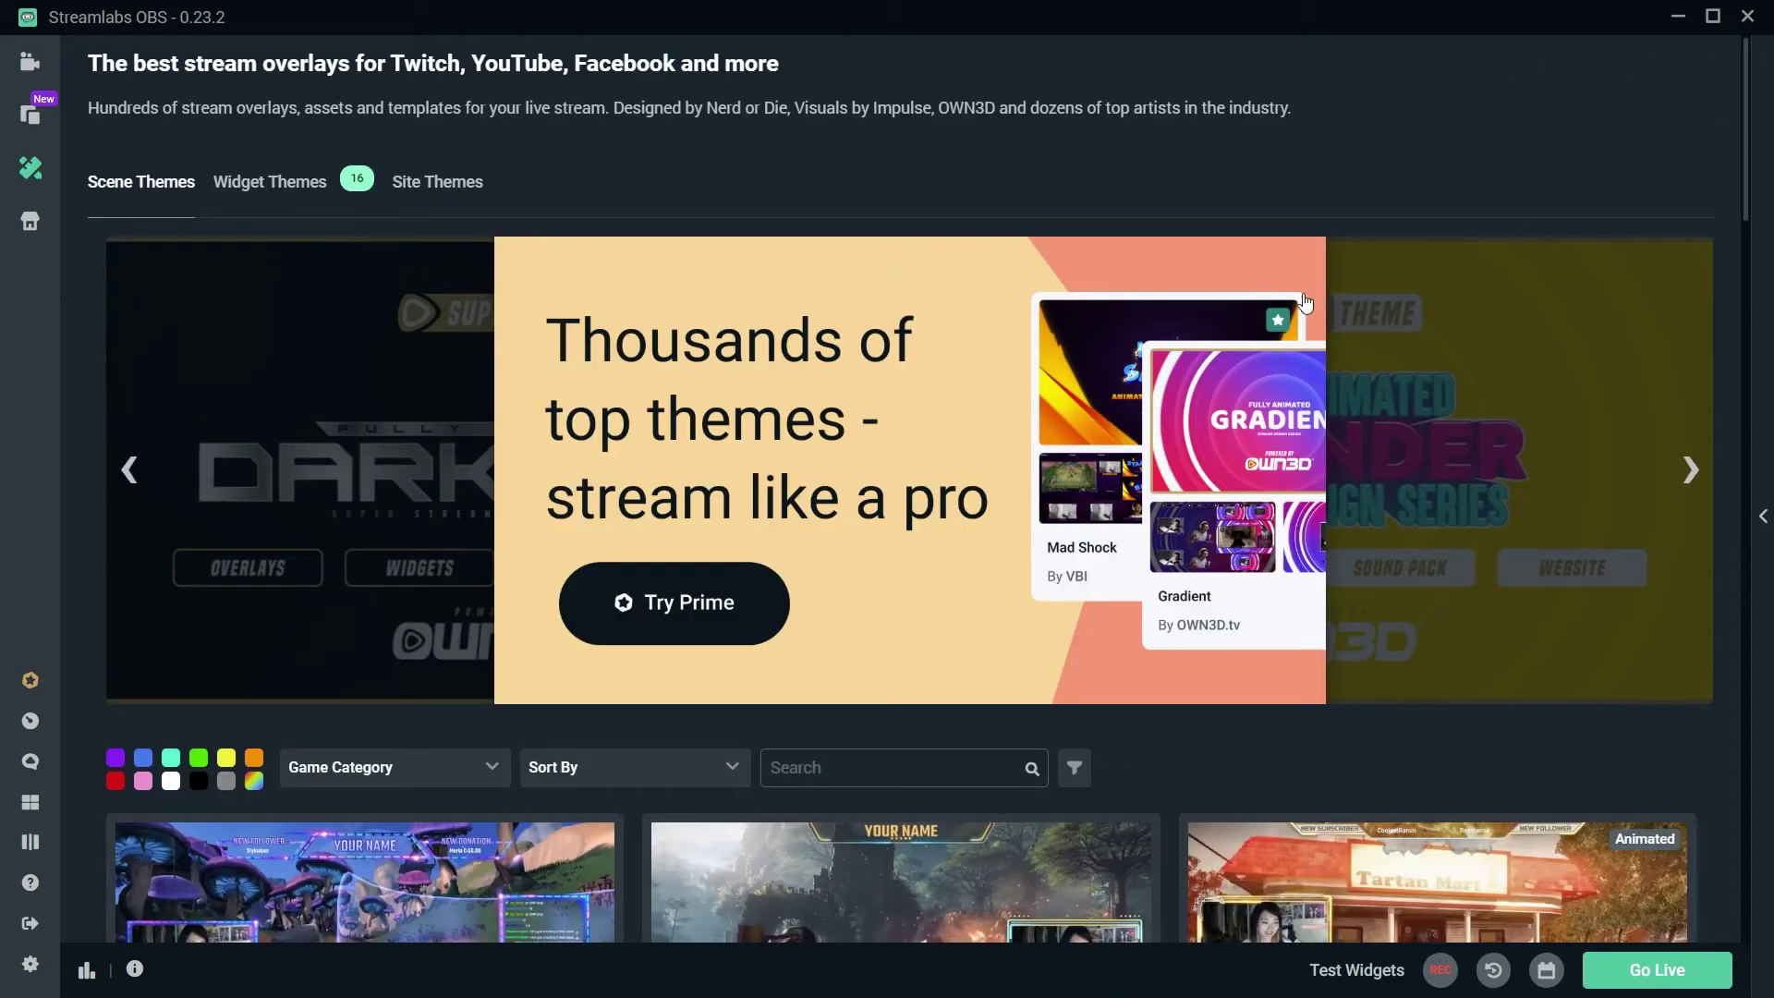
pyautogui.scroll(-4, 855, 702)
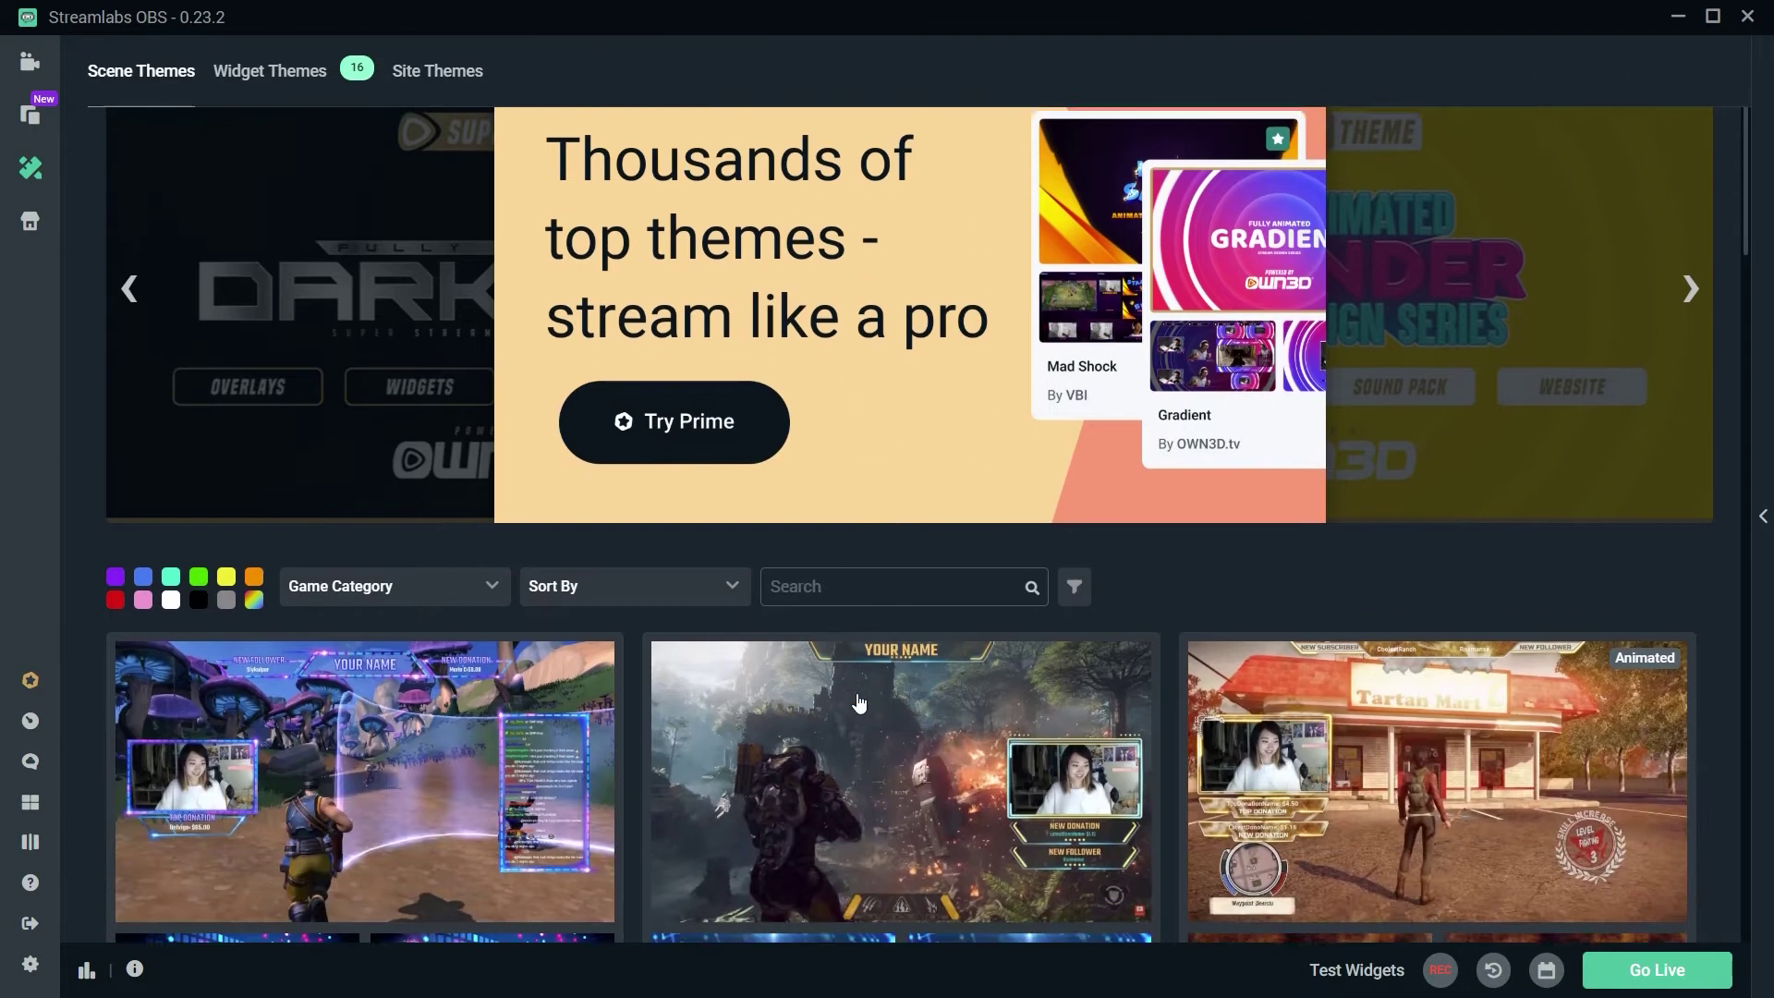
pyautogui.click(897, 416)
pyautogui.write('fre')
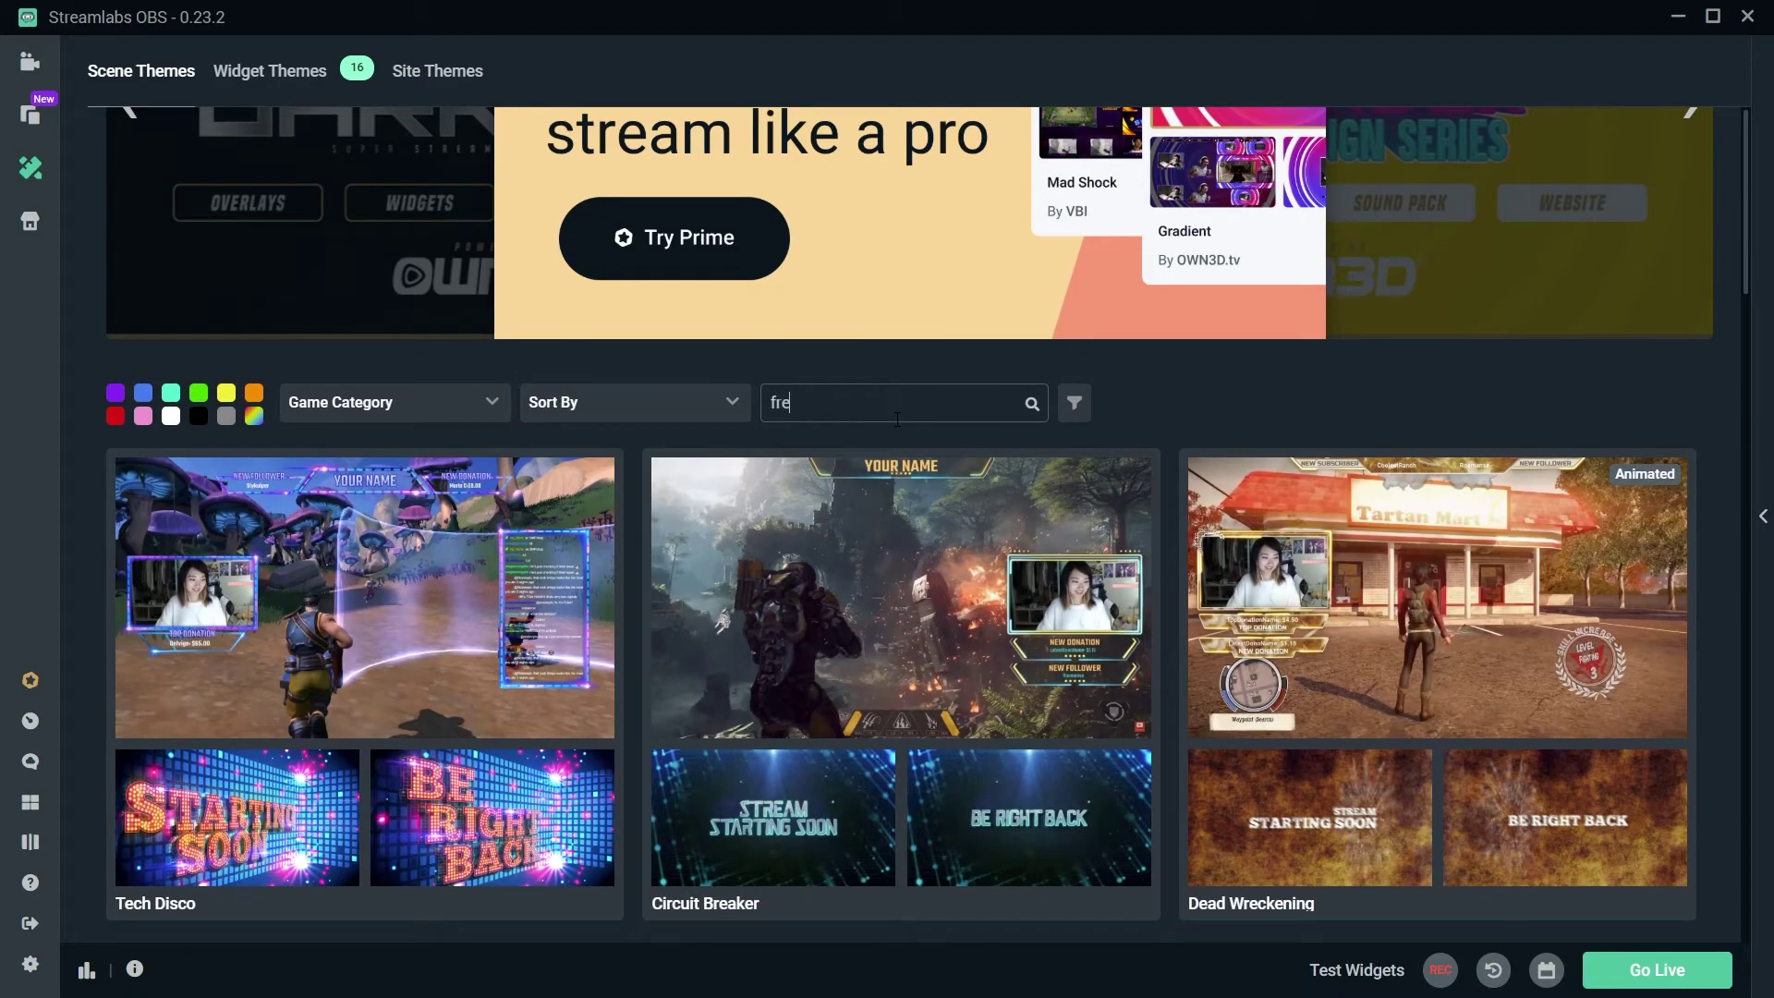
pyautogui.write('e')
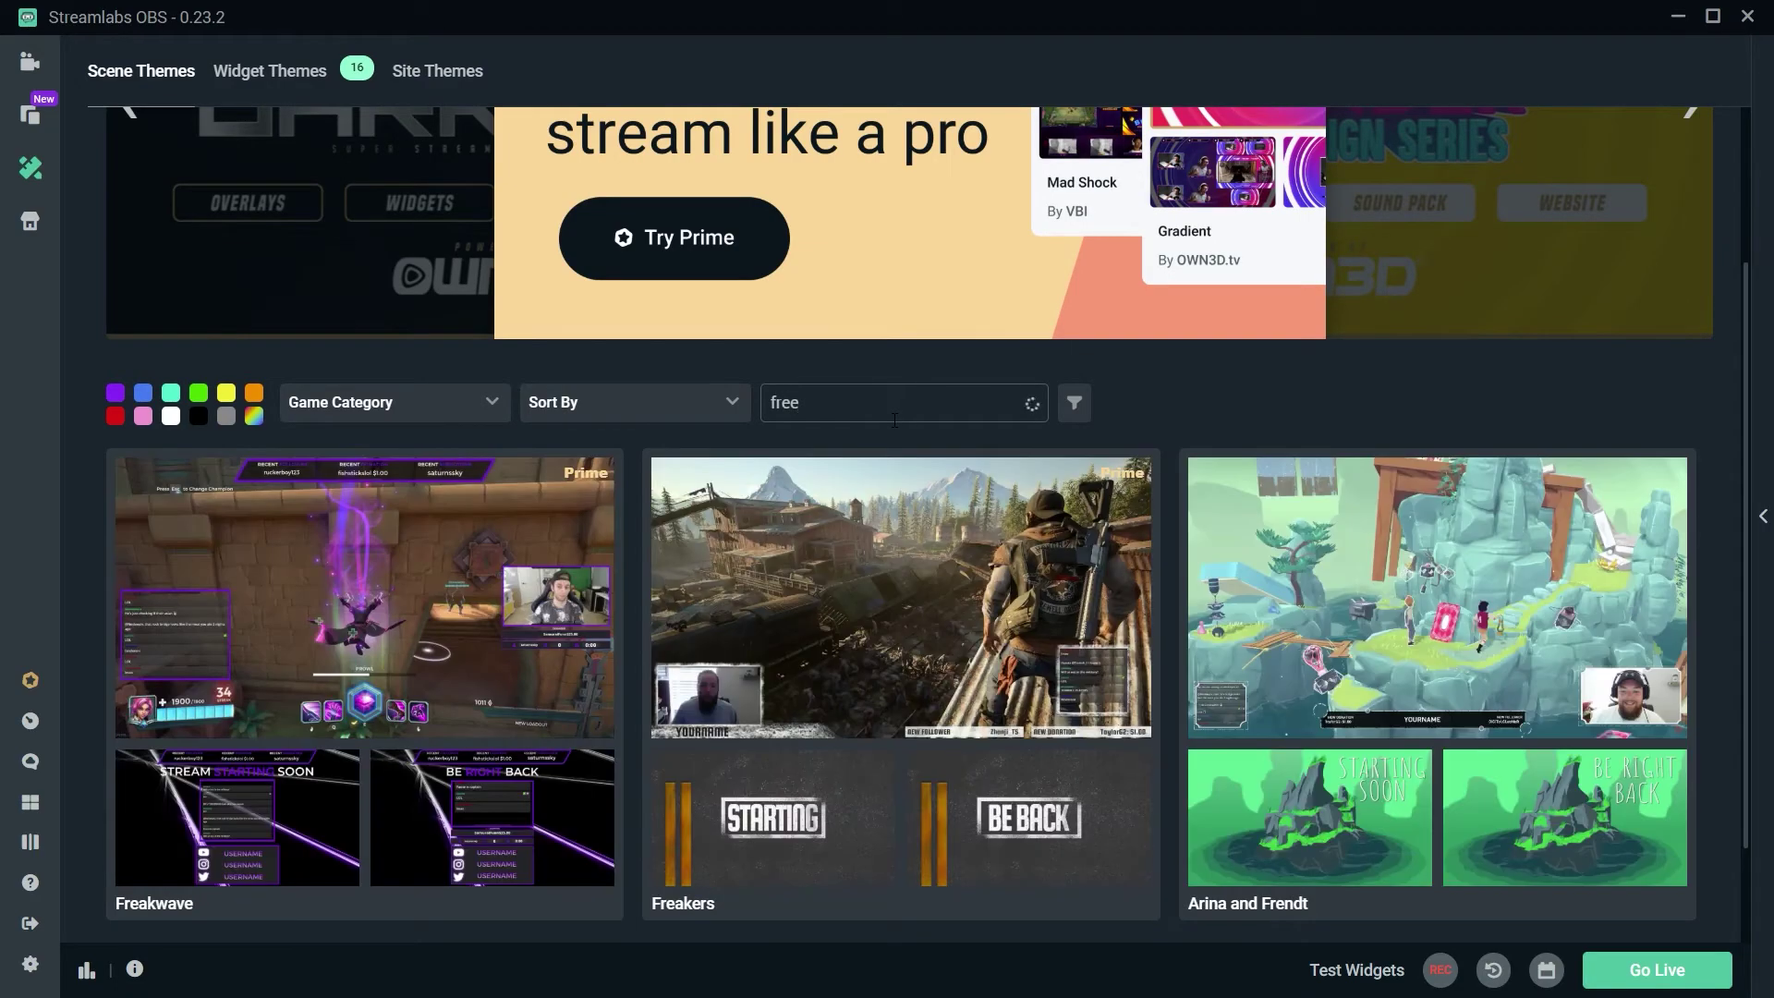
pyautogui.scroll(-8, 910, 411)
pyautogui.scroll(-15, 913, 408)
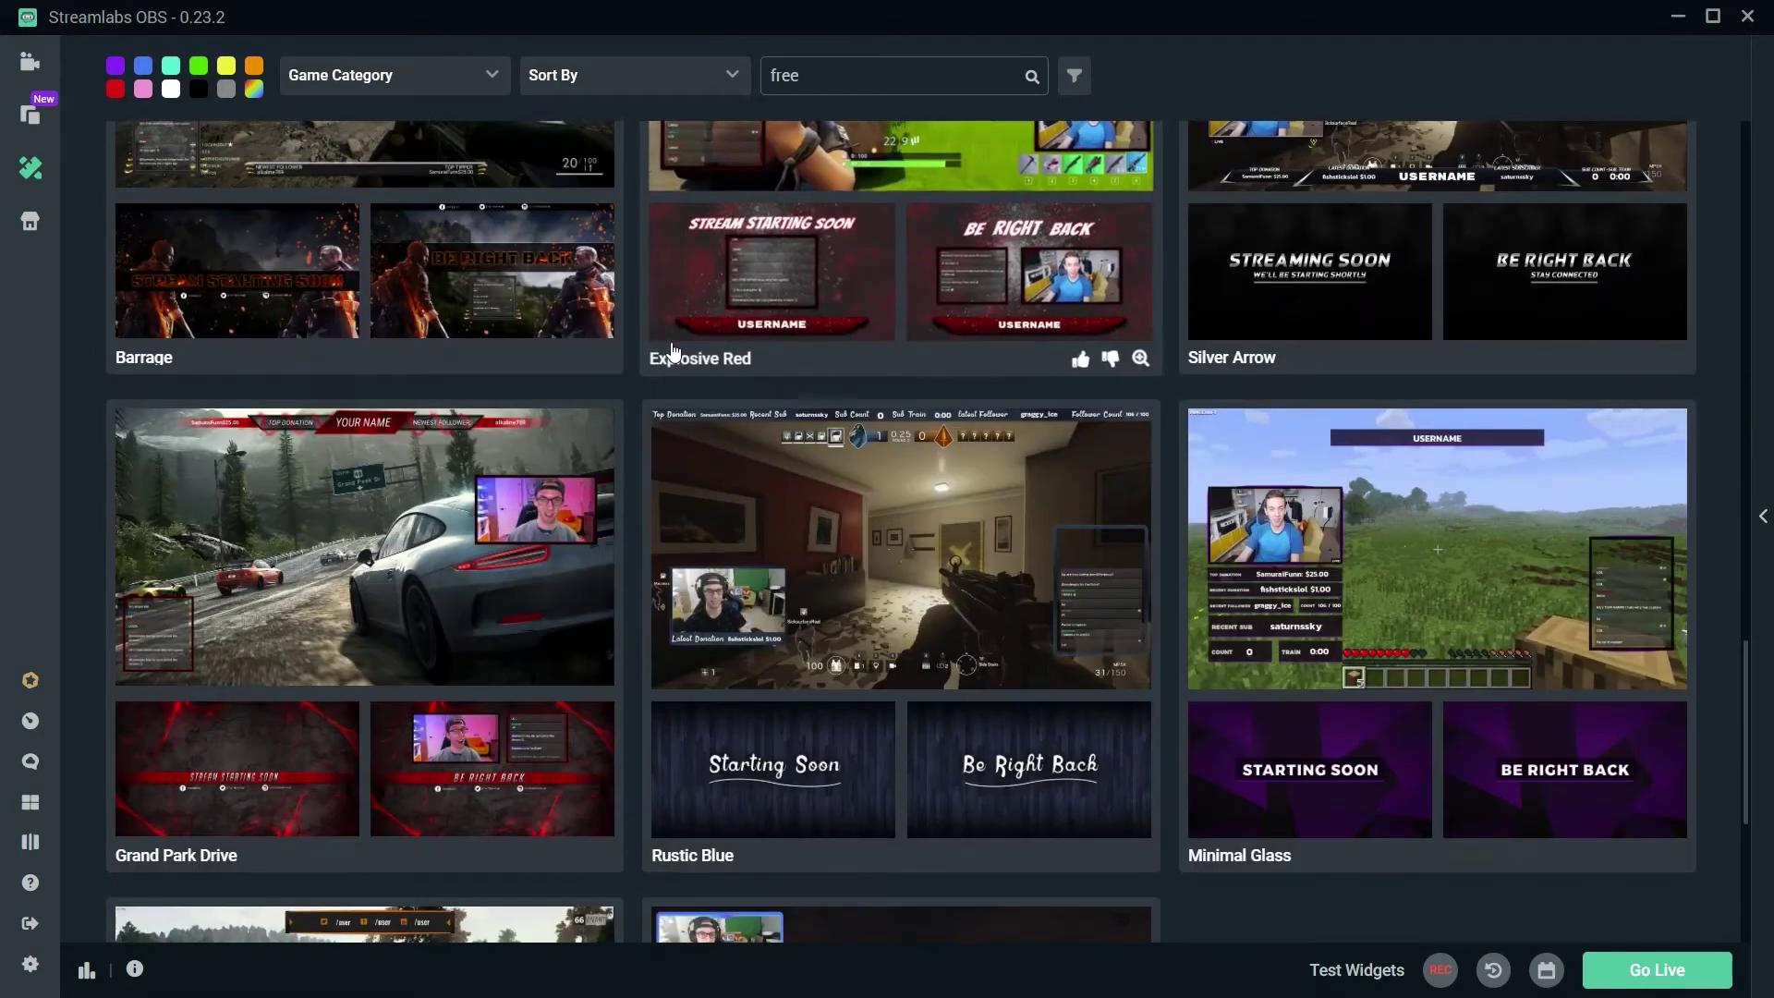
pyautogui.scroll(-2, 669, 350)
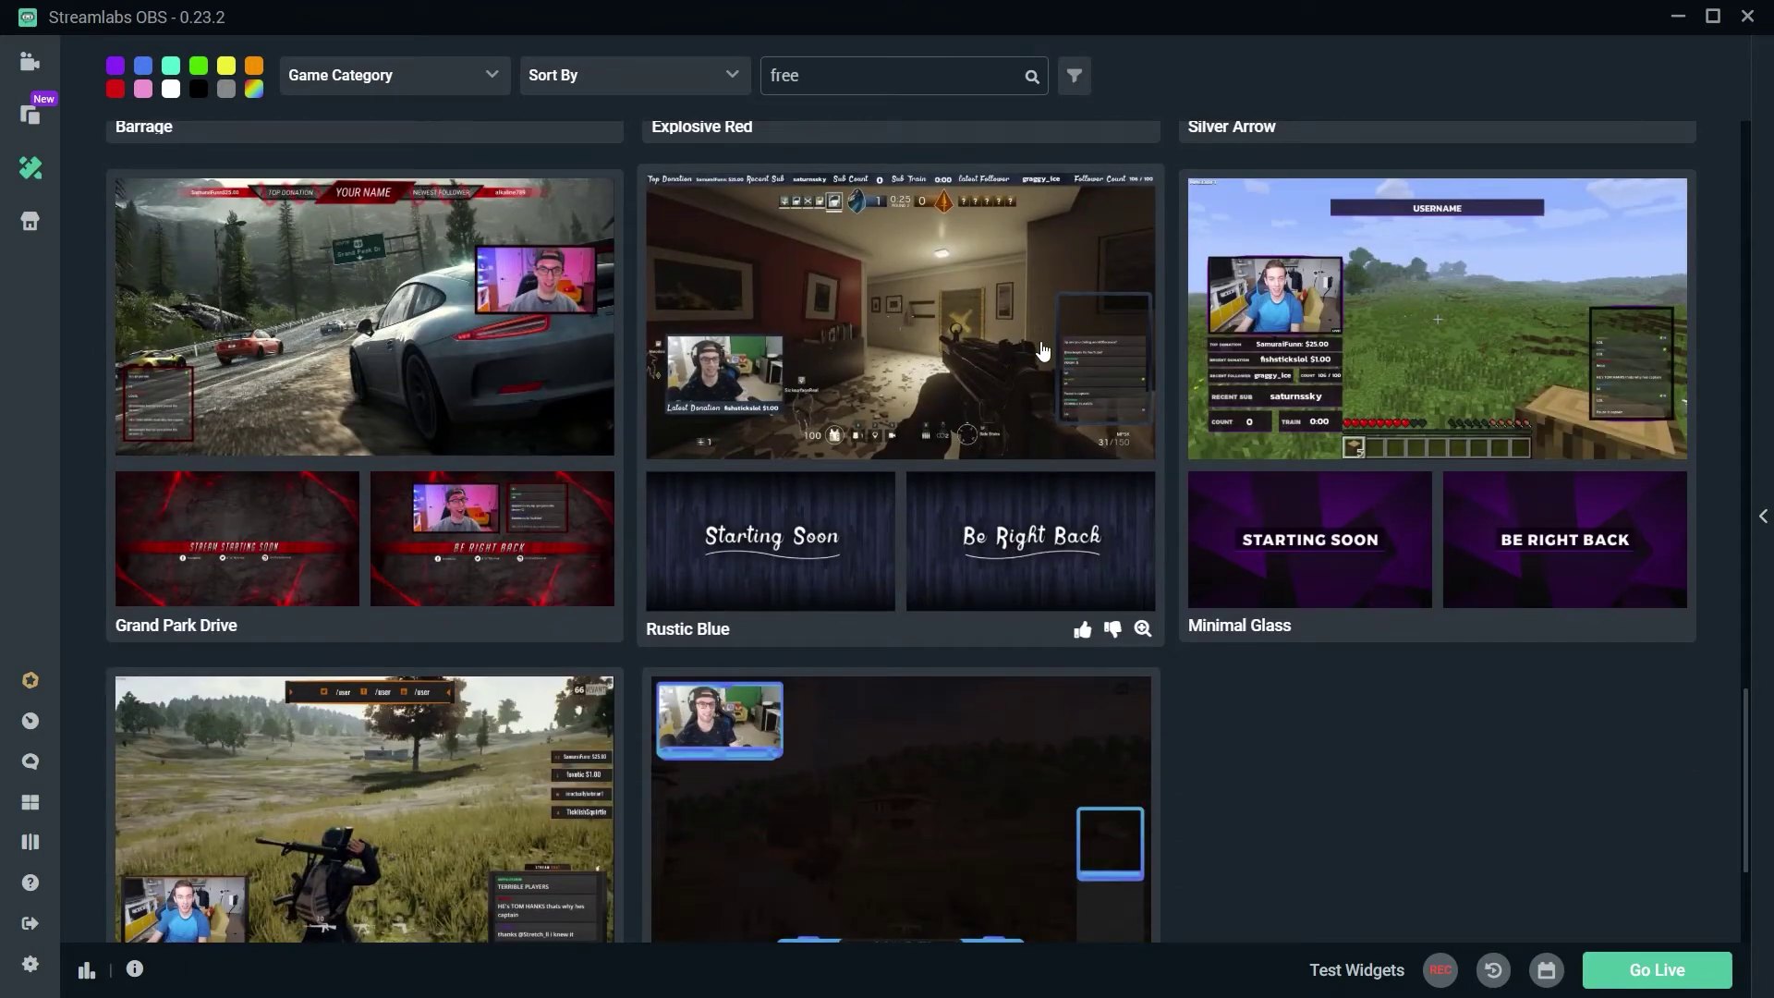
pyautogui.scroll(-4, 1046, 354)
pyautogui.scroll(10, 934, 582)
pyautogui.scroll(10, 913, 584)
pyautogui.scroll(-12, 887, 580)
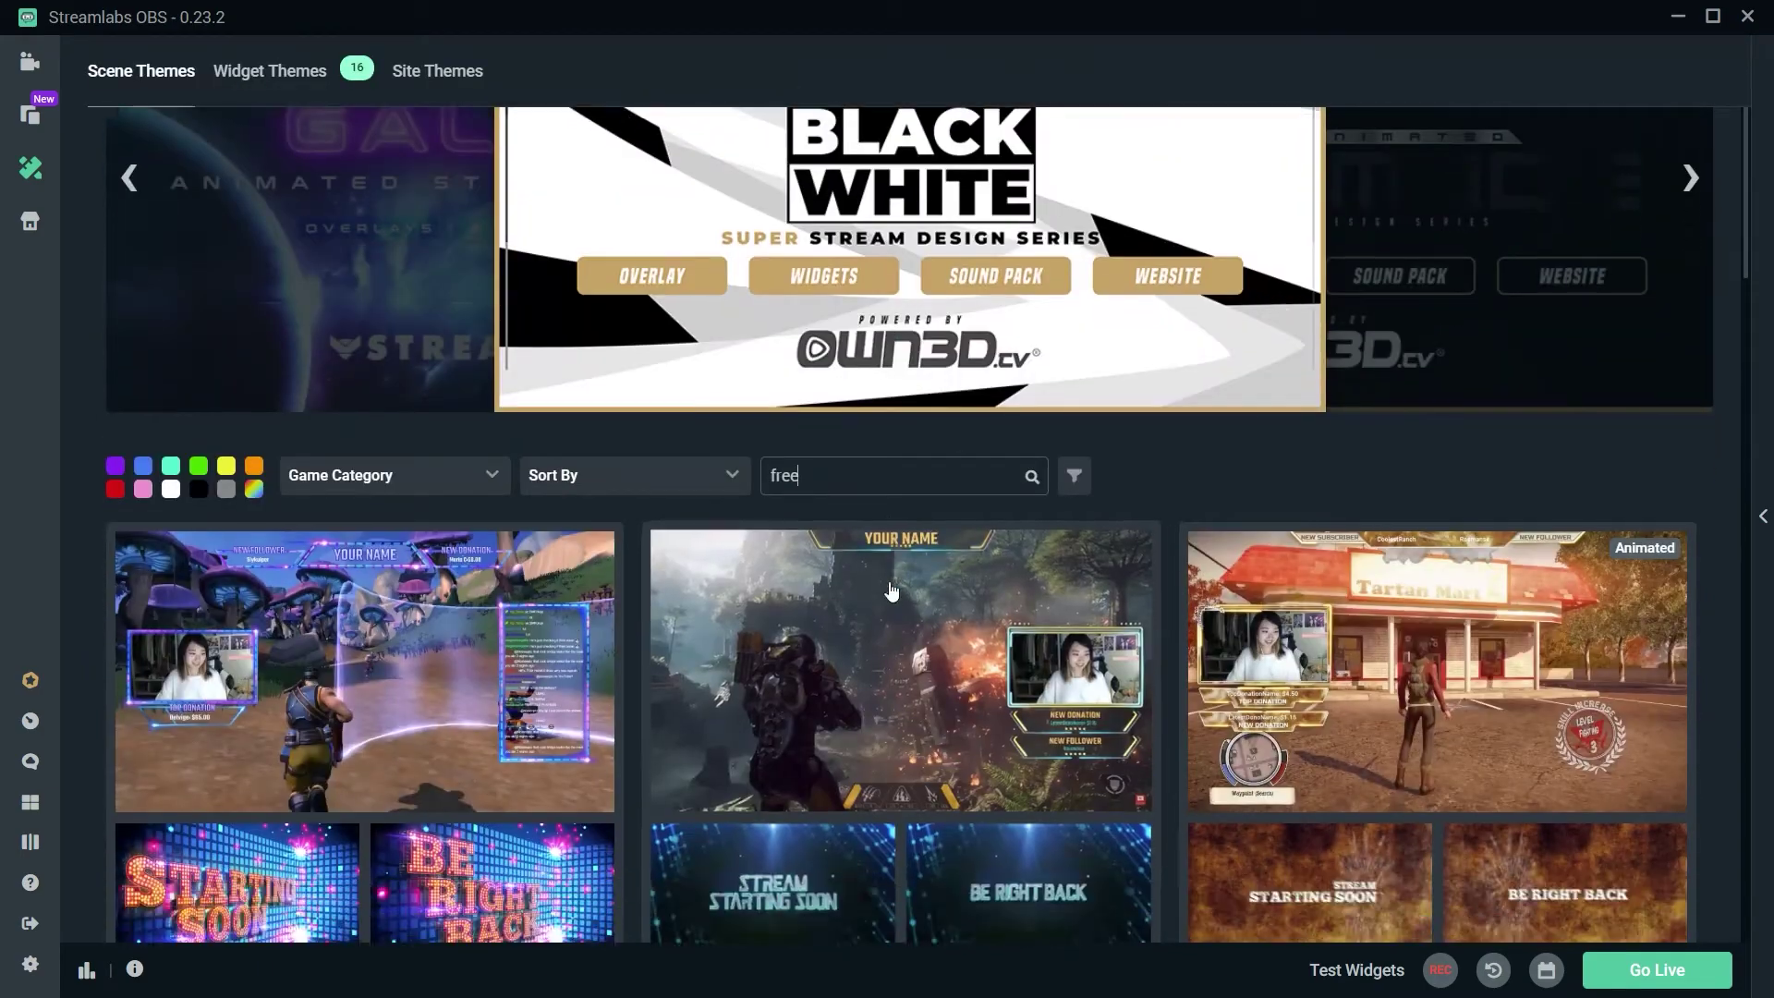
pyautogui.scroll(-4, 892, 589)
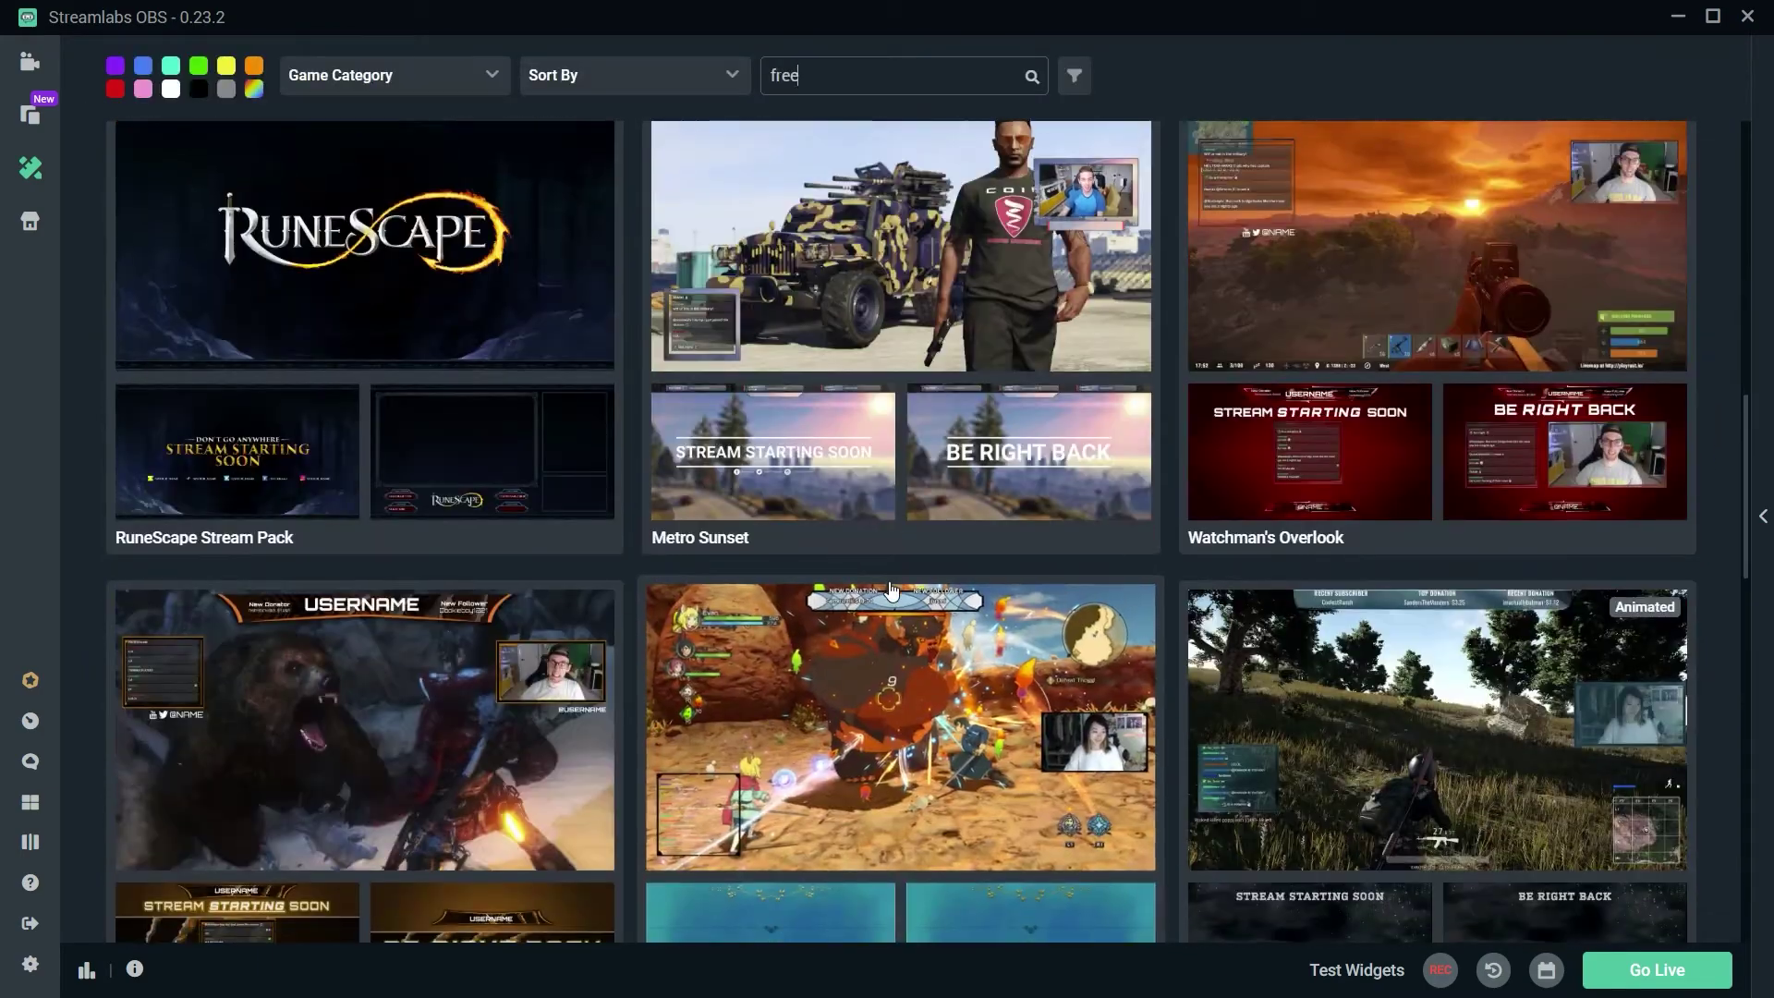
pyautogui.scroll(-3, 891, 592)
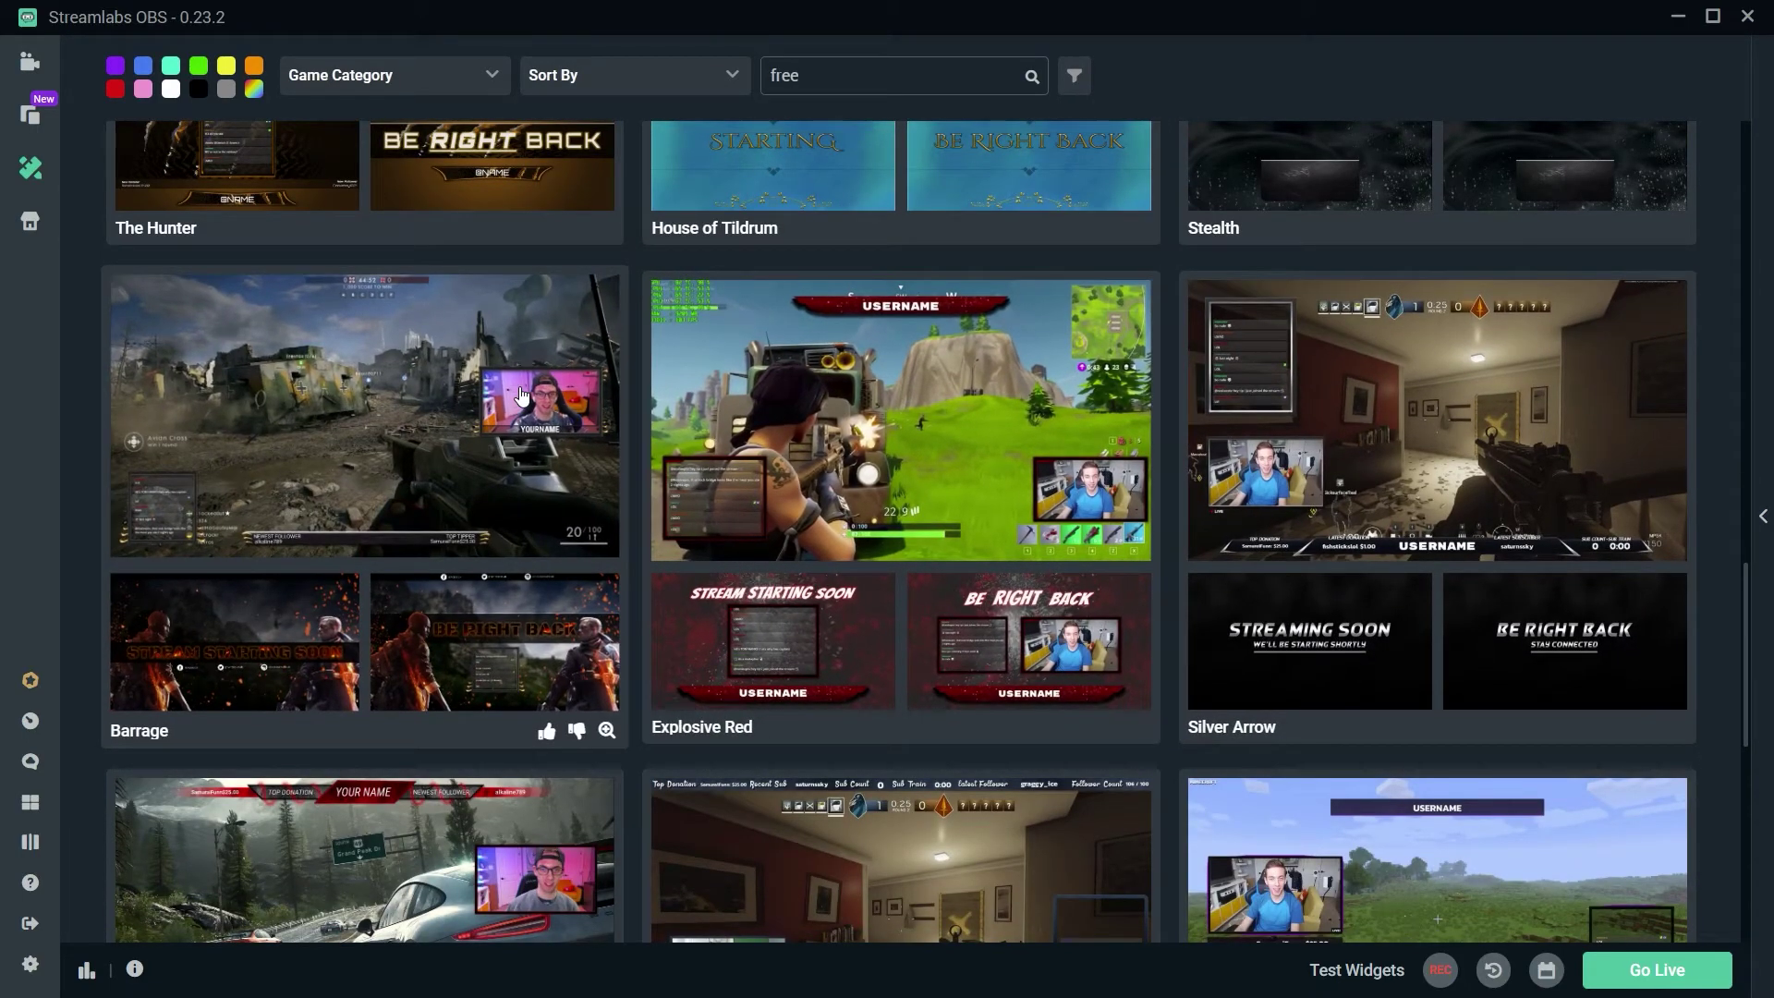
# Step: Install the Barrage overlay theme from its theme card
pyautogui.click(455, 426)
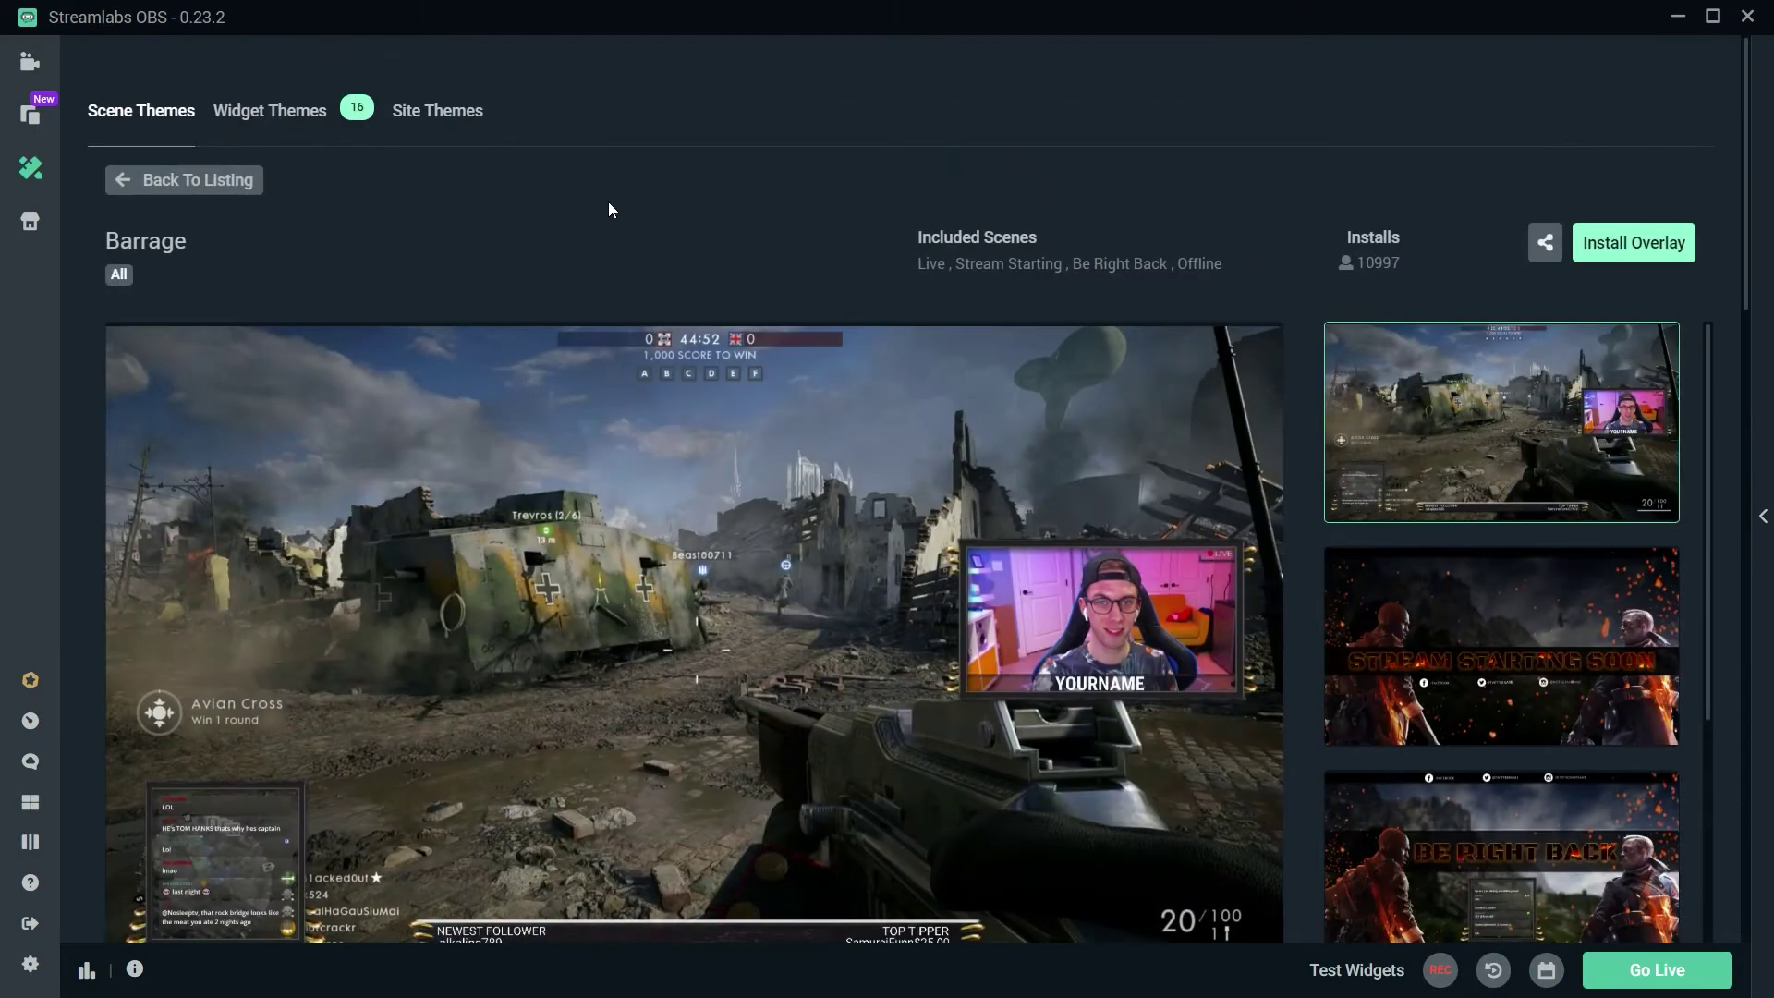
pyautogui.click(1645, 263)
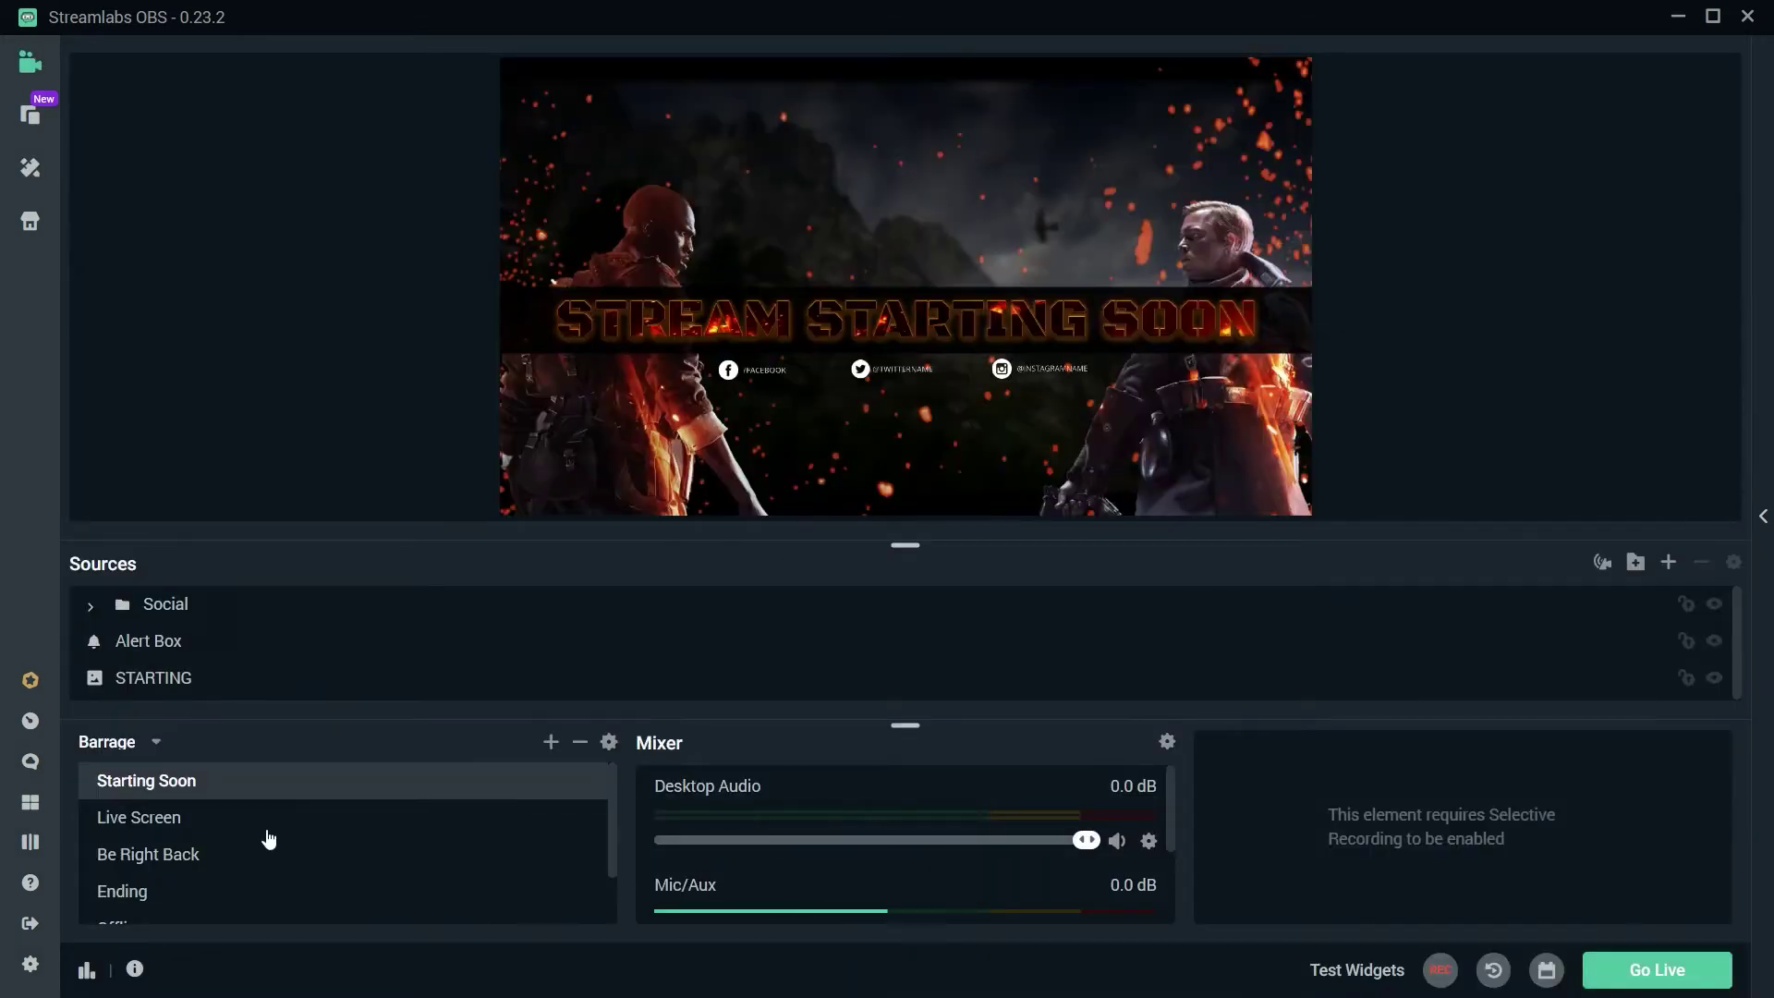
# Step: In the Live Screen scene, hide the Background Example [Delete Me] image, then start adding a source
pyautogui.click(268, 835)
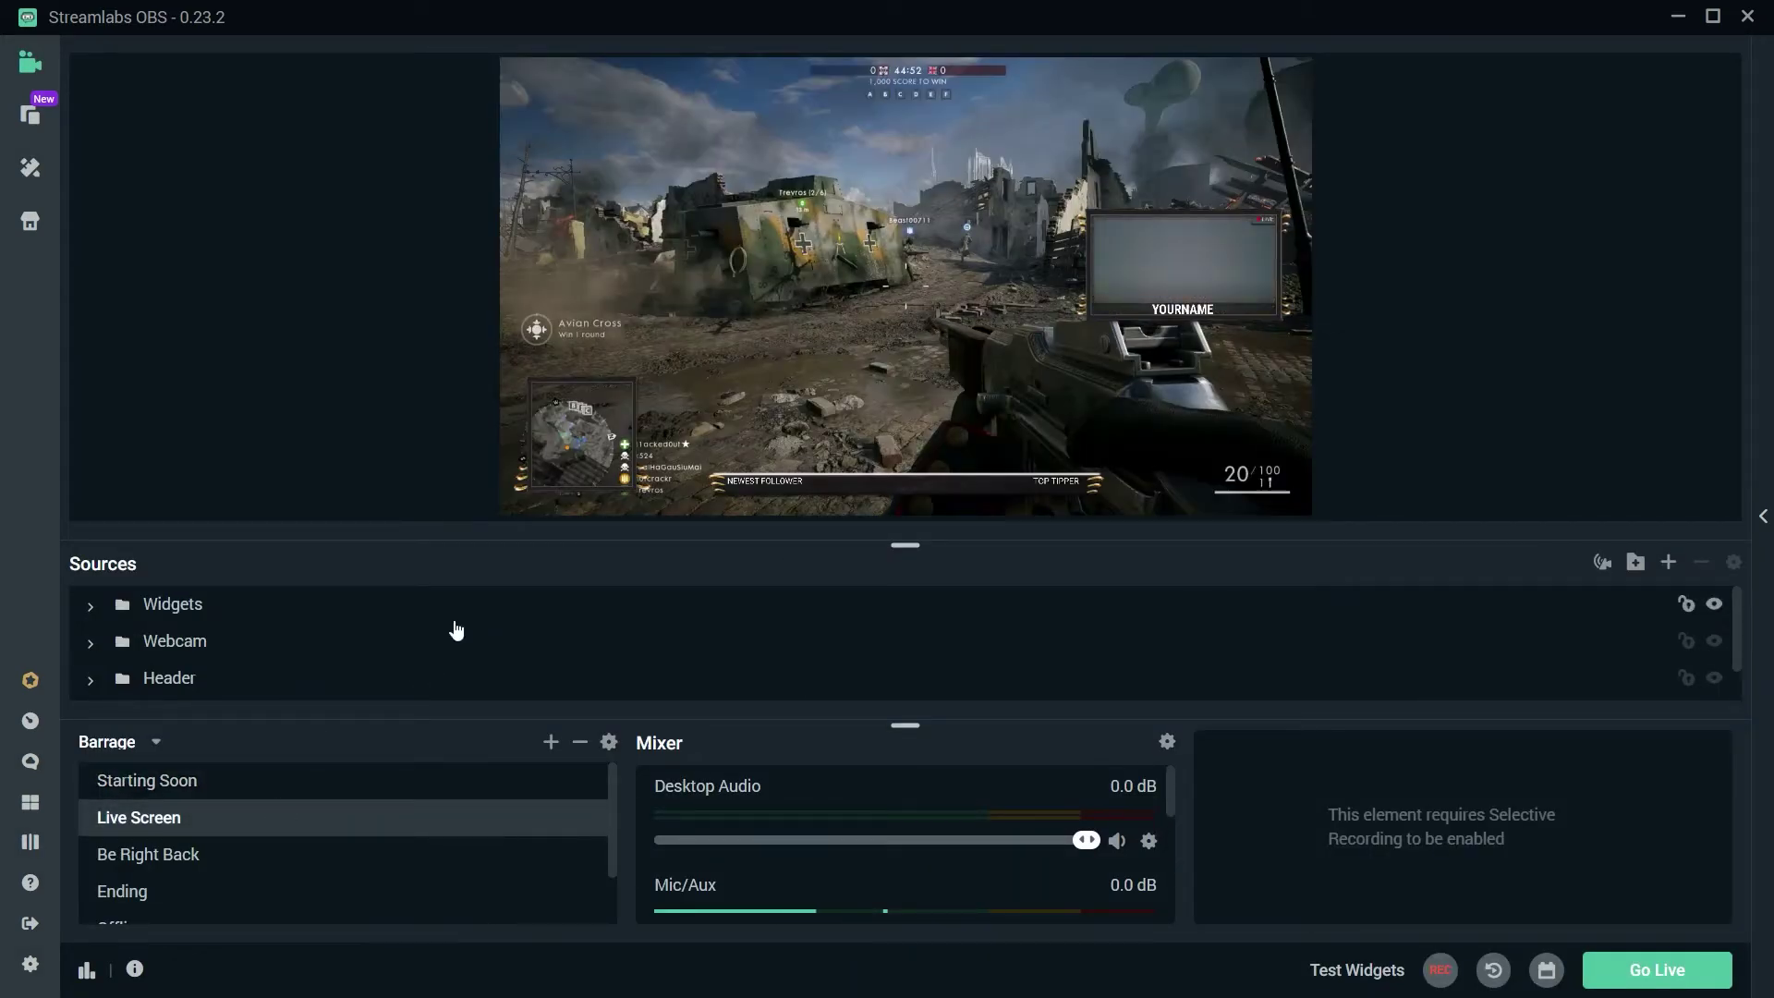
pyautogui.scroll(-1, 440, 664)
pyautogui.click(316, 681)
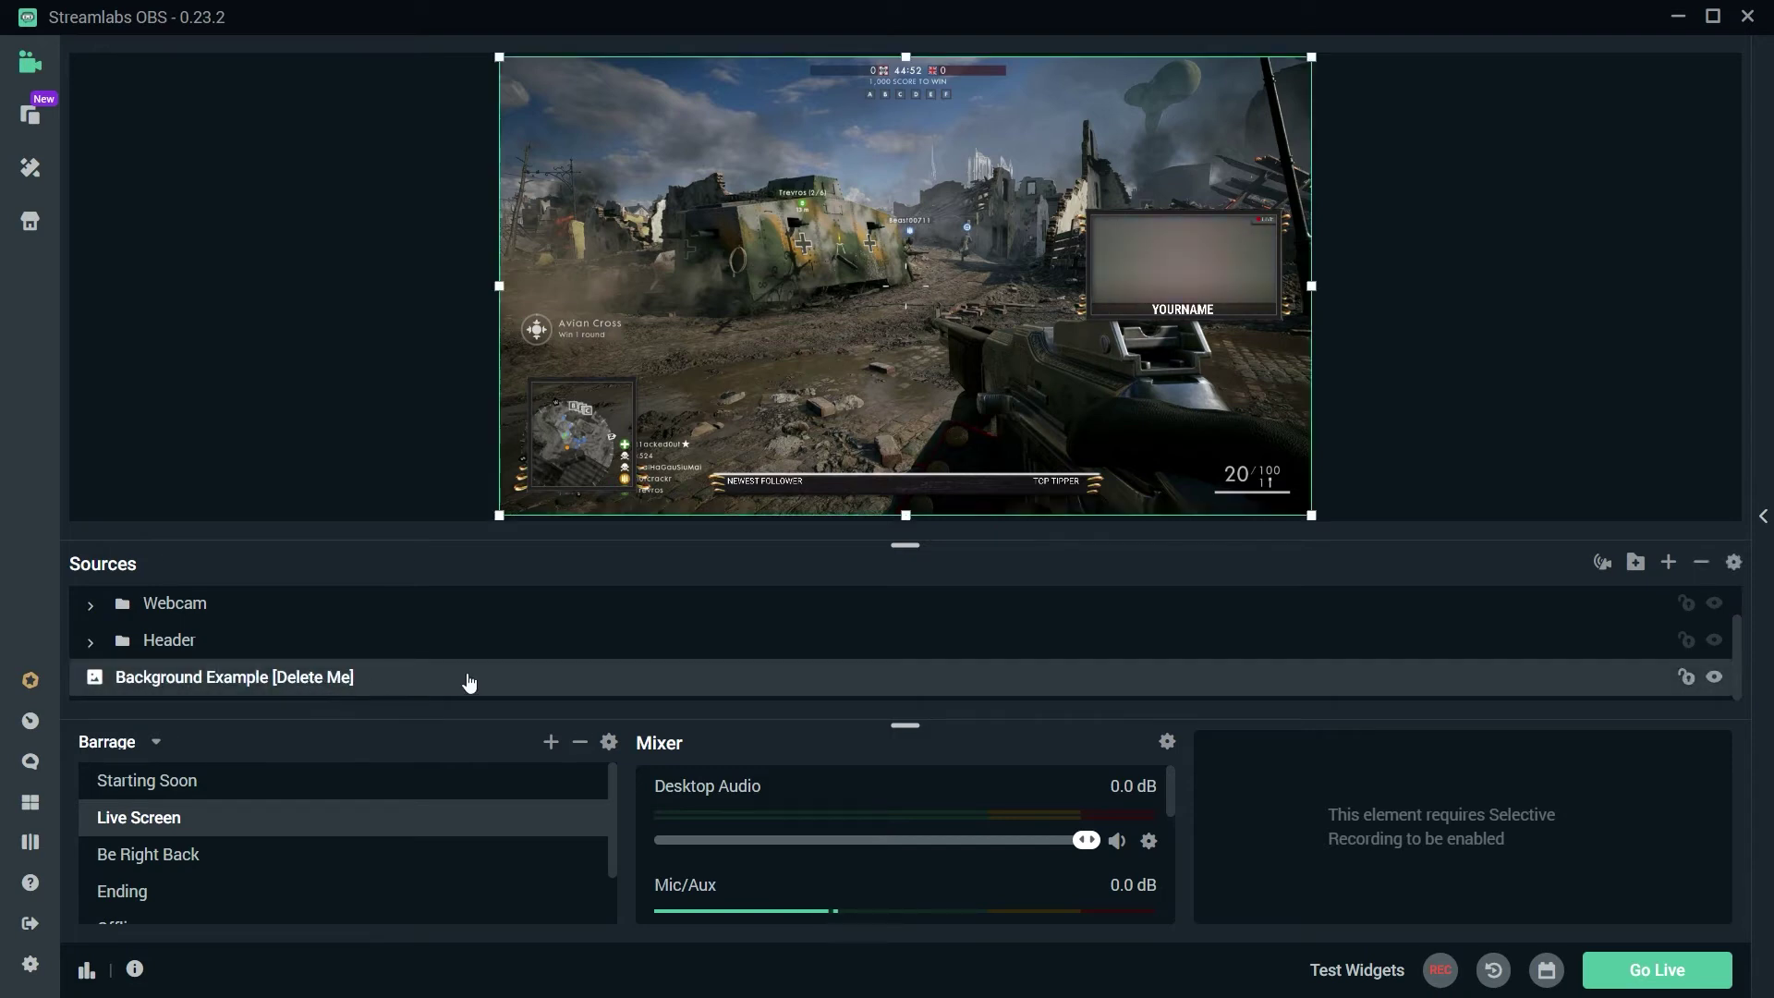
pyautogui.click(1715, 678)
pyautogui.click(1669, 563)
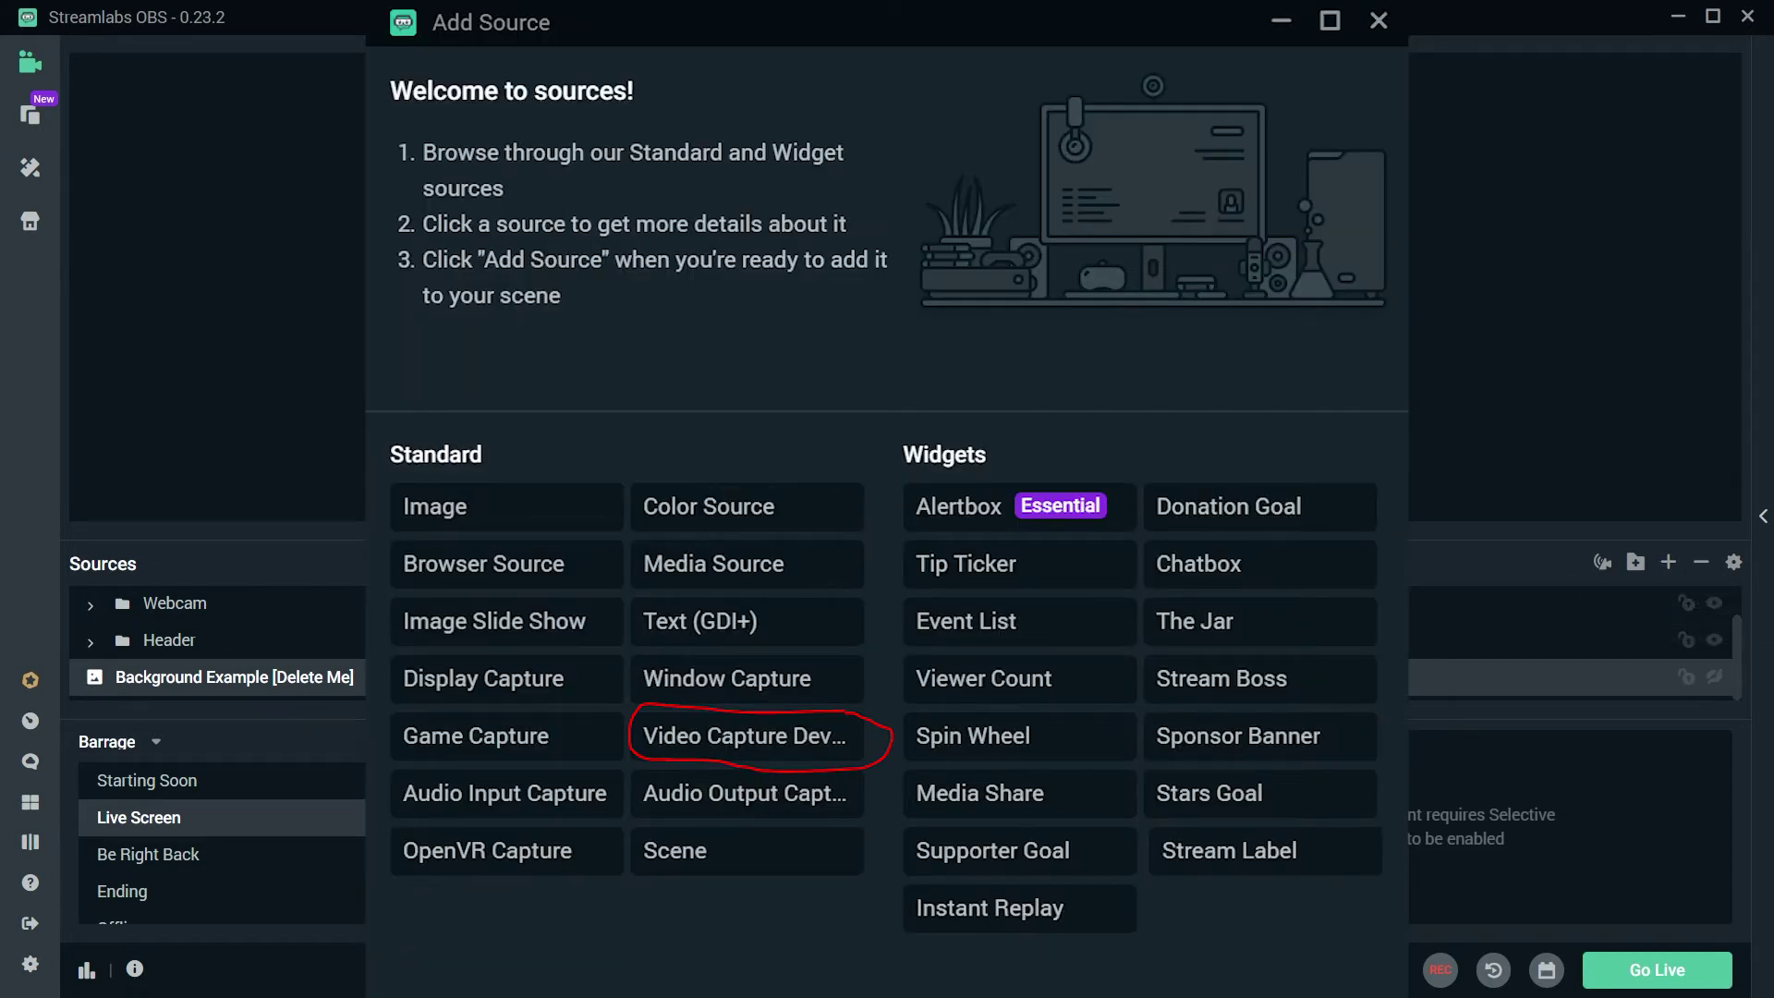
# Step: Dismiss the Add Source window and delete the Background Example [Delete Me] image
pyautogui.press('Escape')
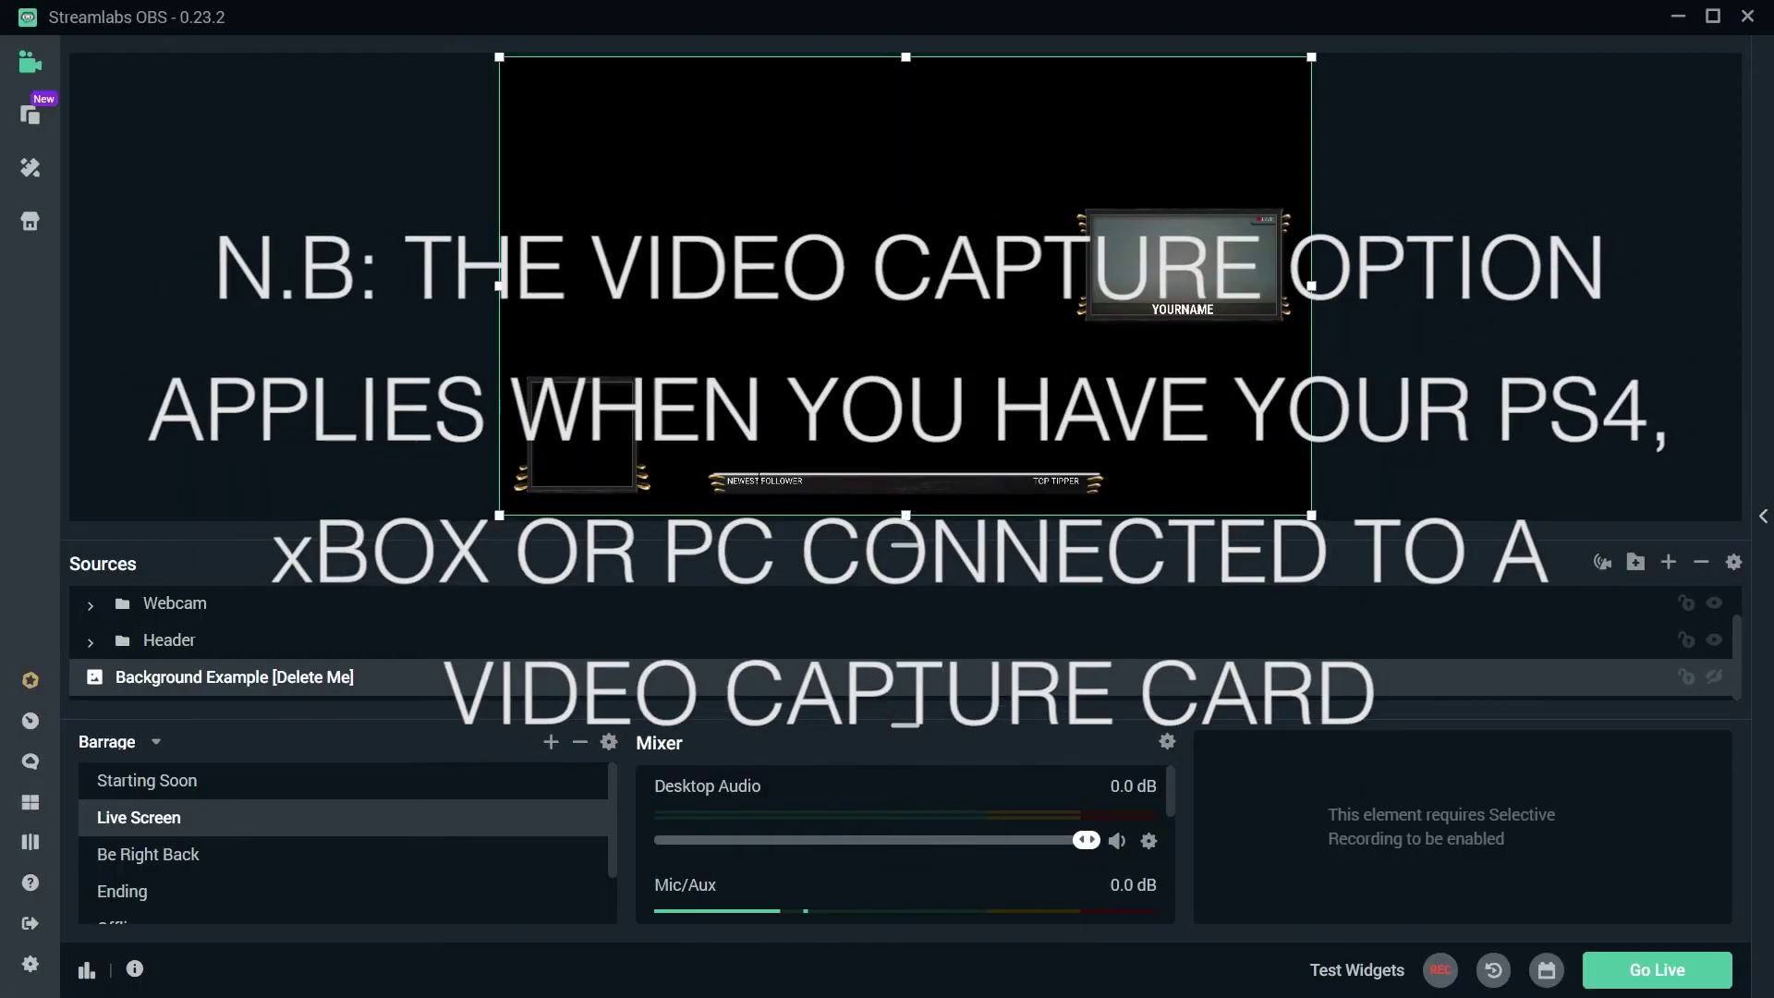
pyautogui.press('Delete')
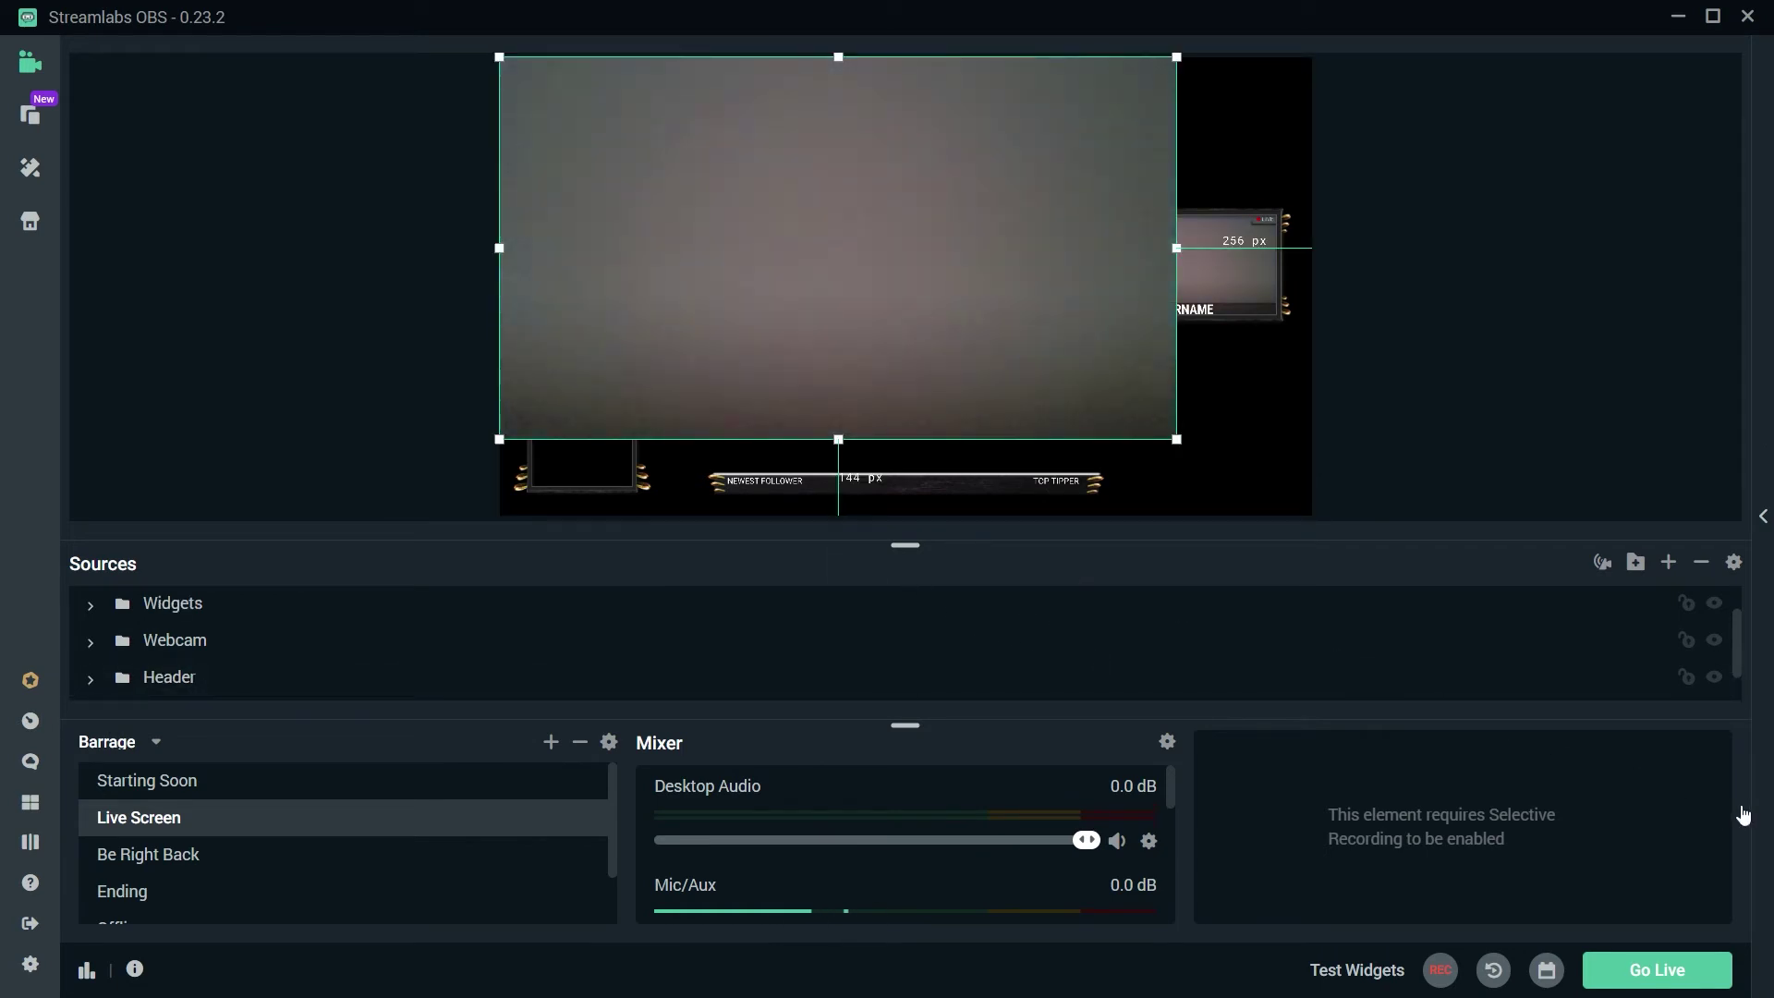
# Step: Select the PS4 Game Warzone capture and move it to the bottom of the Sources list
pyautogui.click(939, 458)
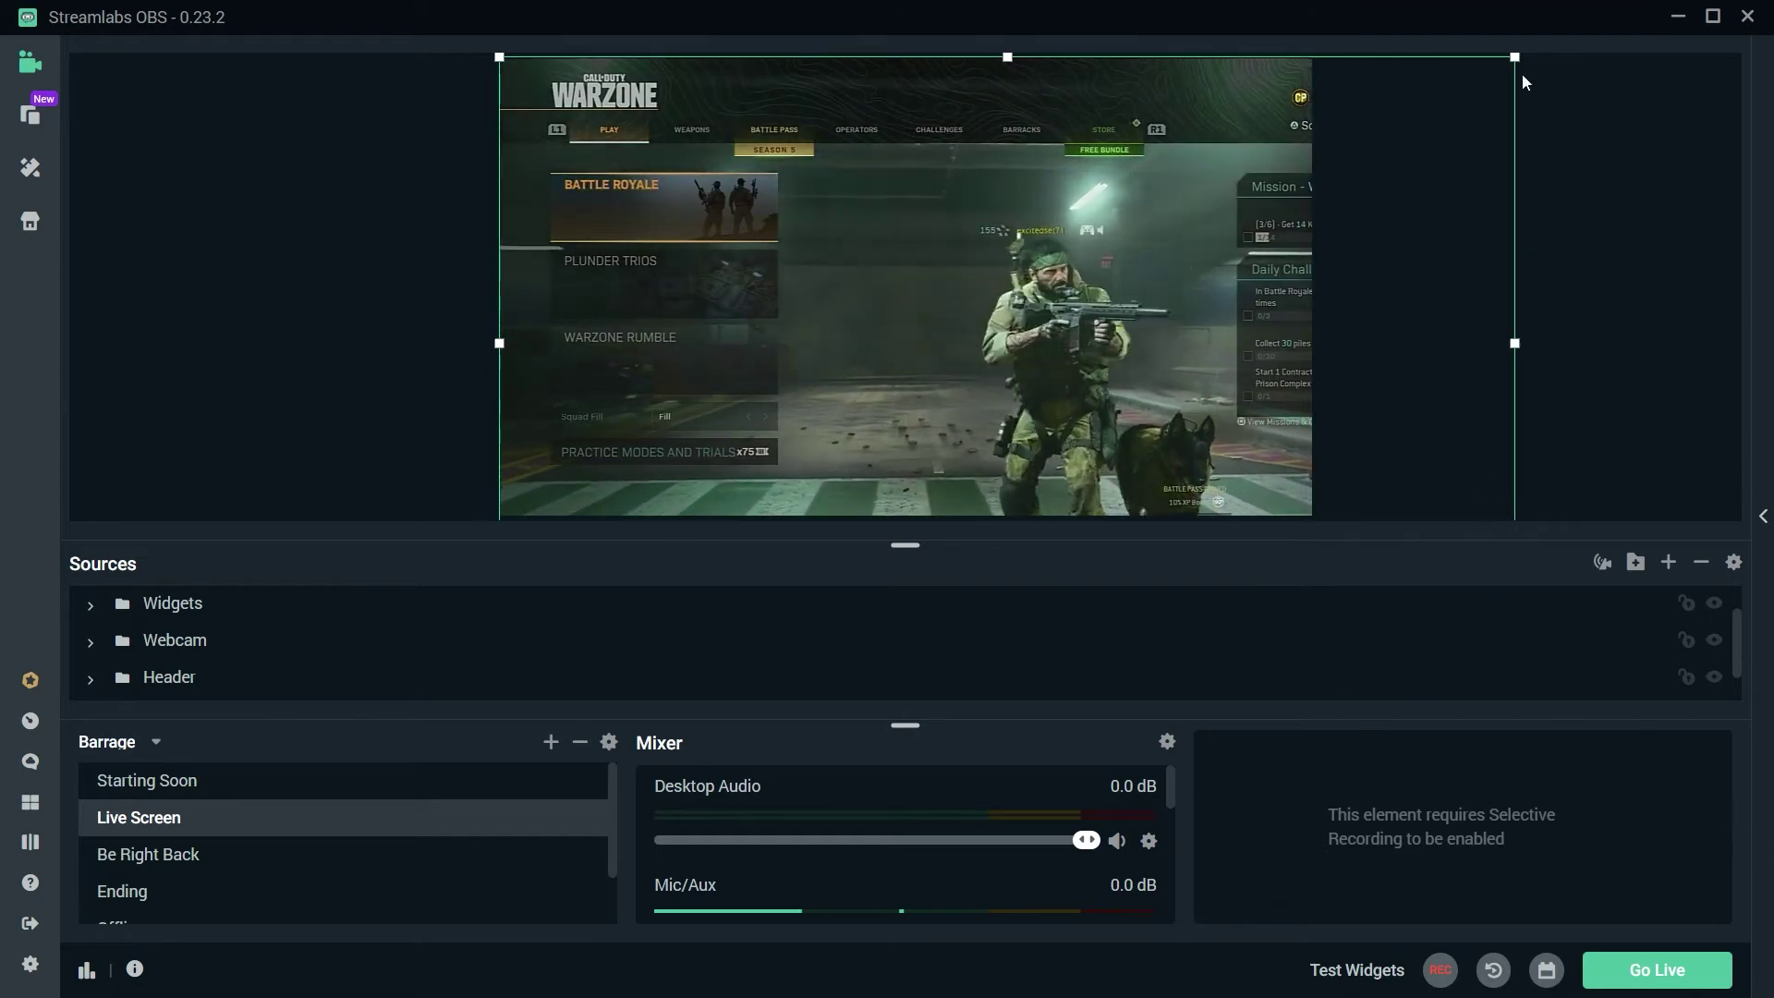
pyautogui.scroll(2, 562, 647)
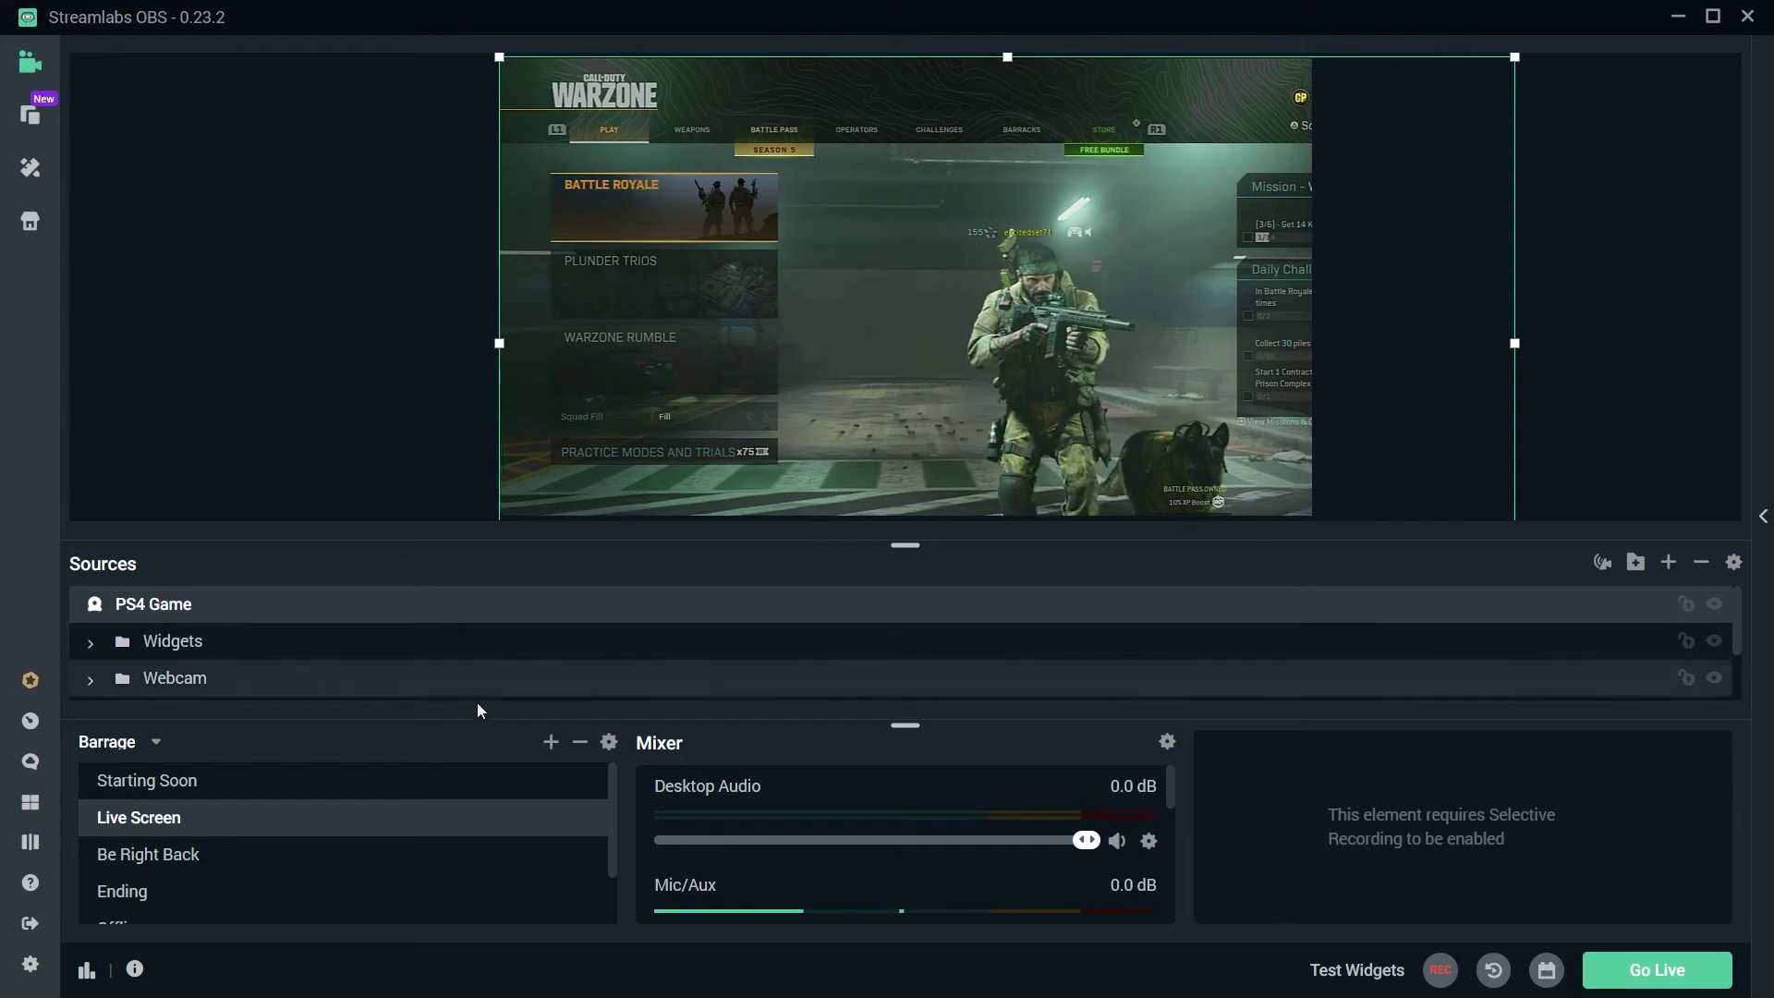
pyautogui.moveTo(474, 681)
pyautogui.mouseDown()
pyautogui.moveTo(459, 711)
pyautogui.moveTo(464, 697)
pyautogui.mouseUp()
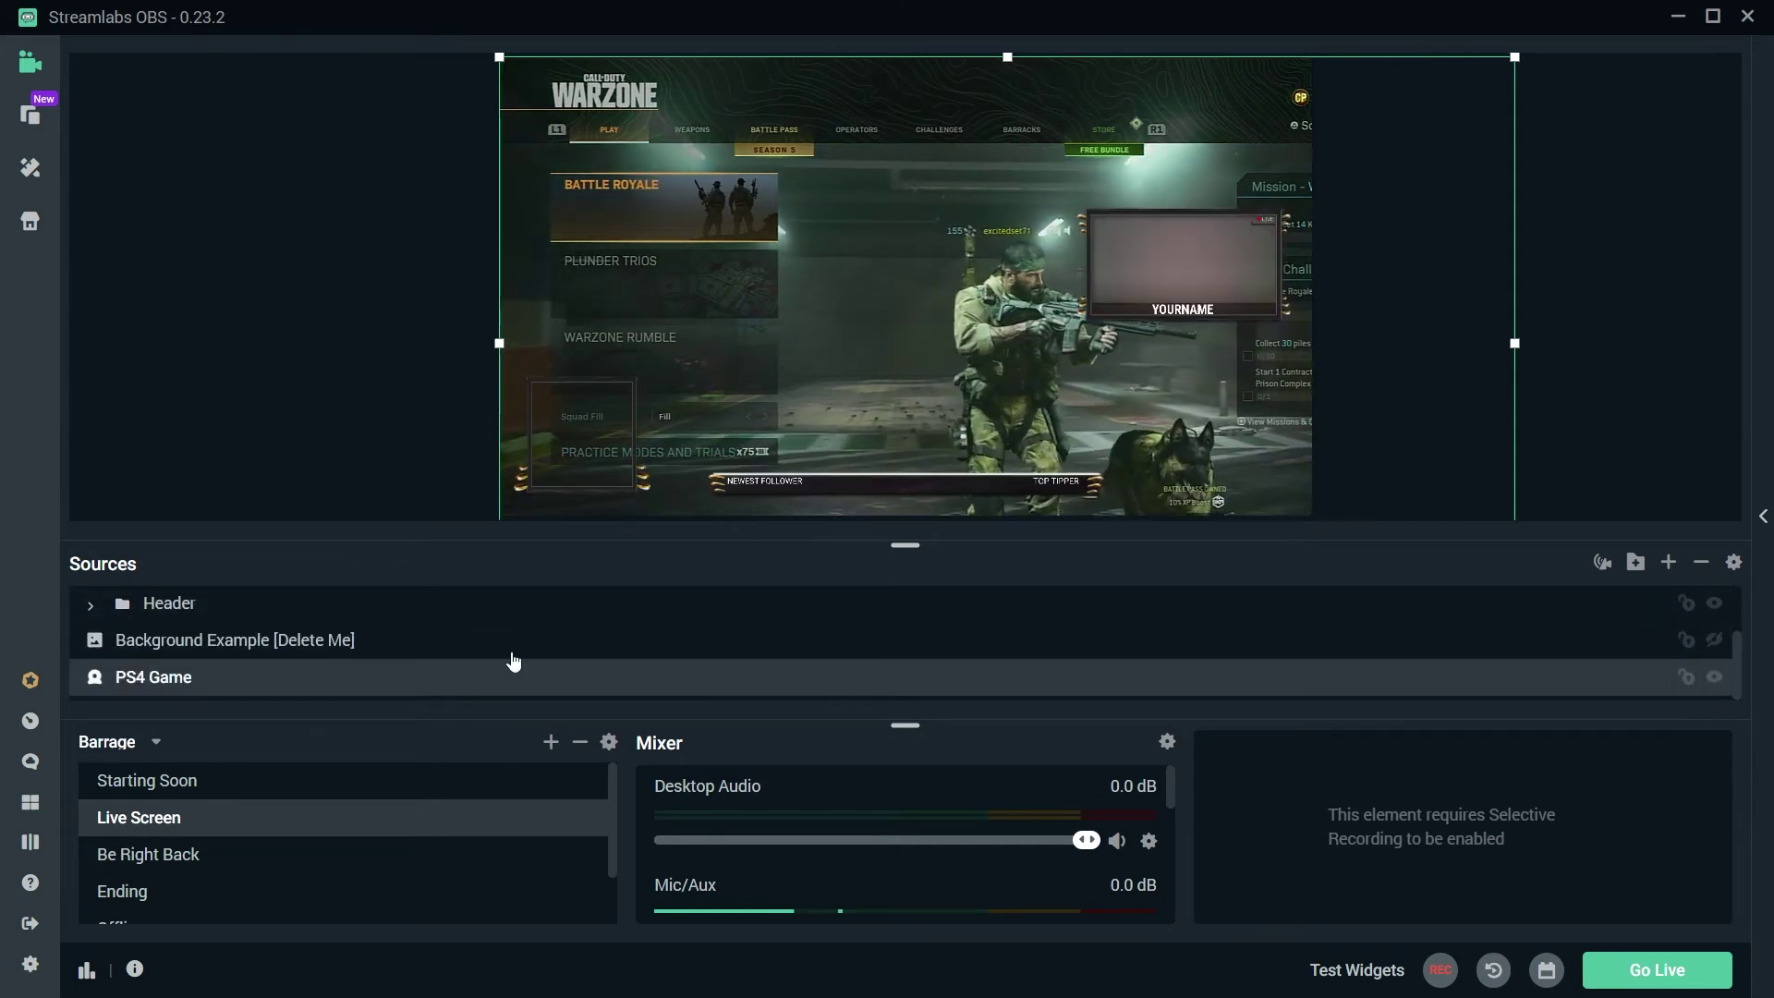
# Step: Resize the PS4 Game capture by its corners until it fills the Live Screen canvas
pyautogui.moveTo(1515, 57); pyautogui.dragTo(1063, 111)
pyautogui.moveTo(855, 305); pyautogui.dragTo(855, 251)
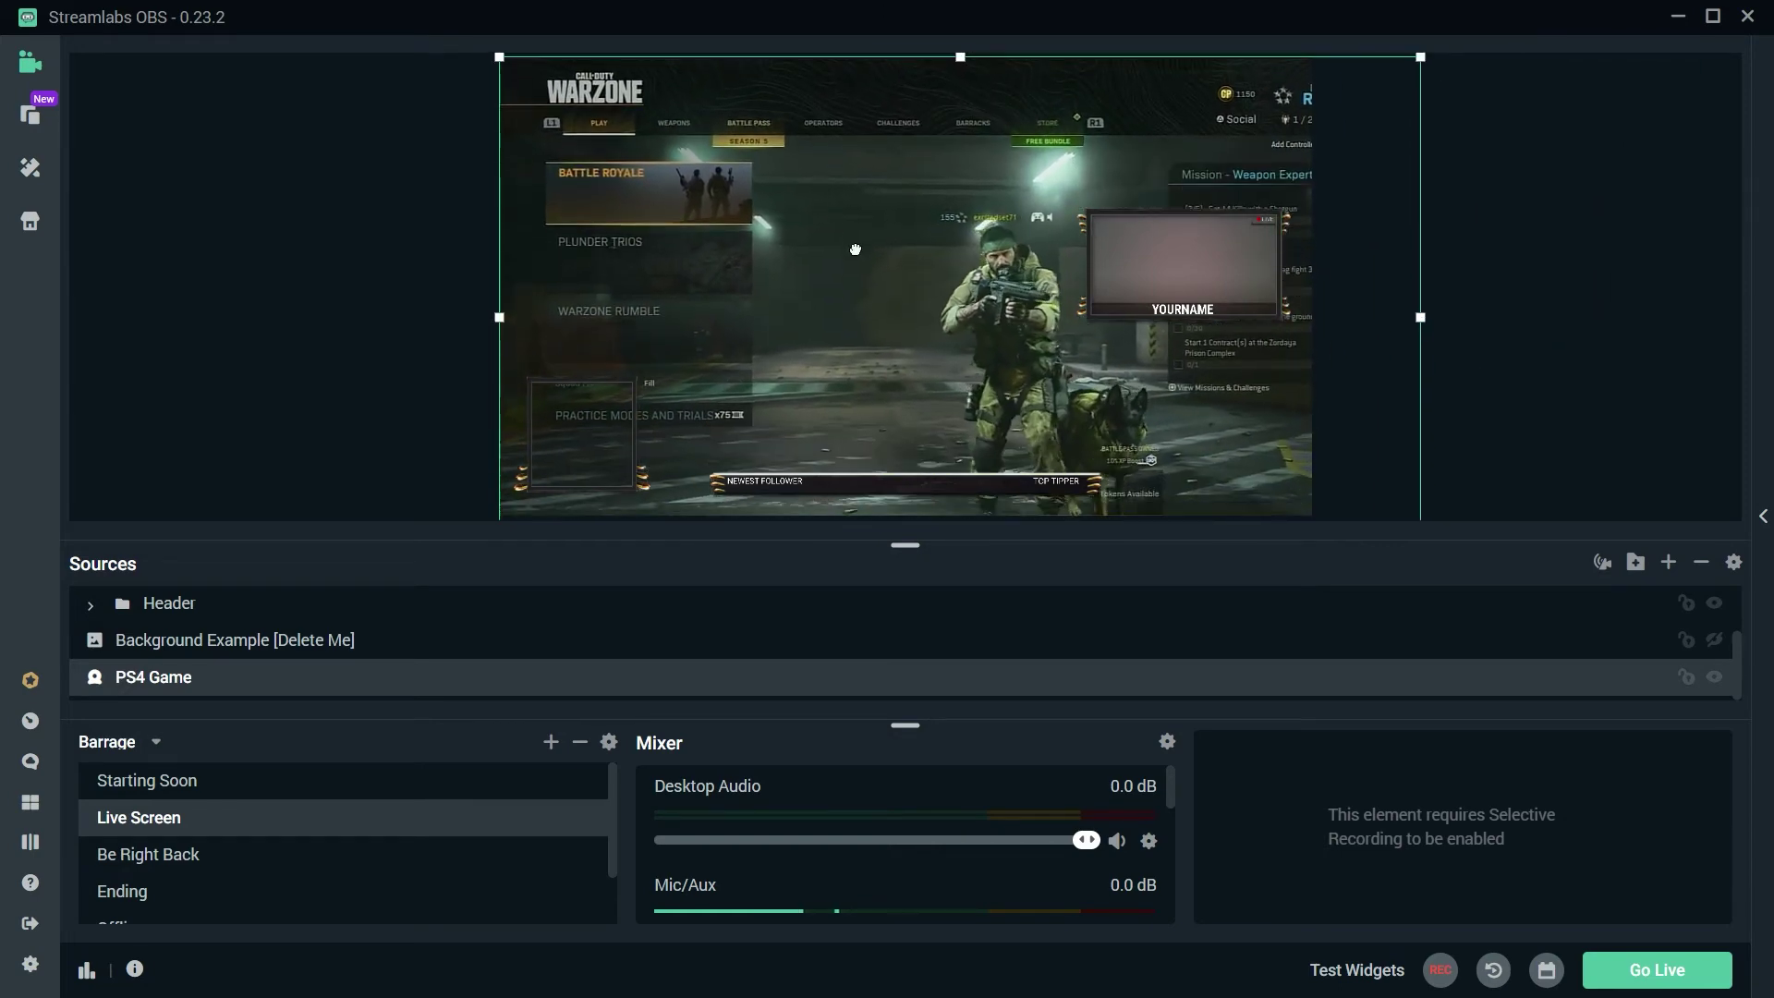
pyautogui.moveTo(1423, 58); pyautogui.dragTo(928, 195)
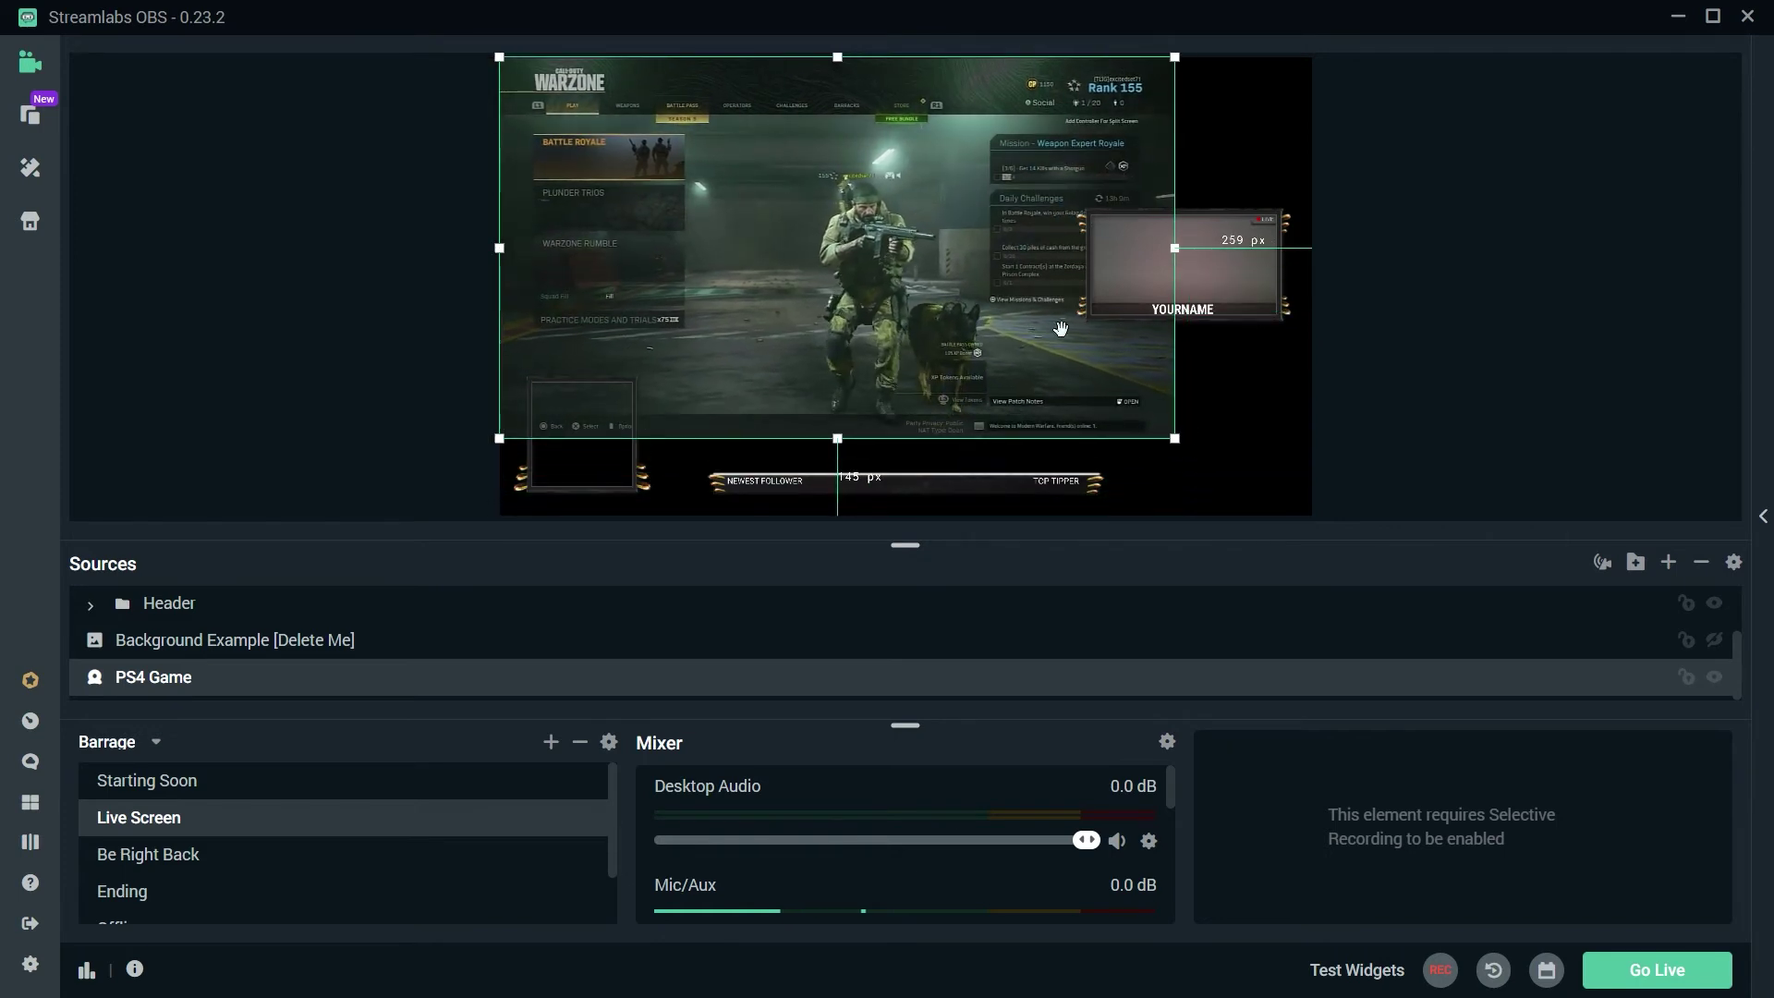
pyautogui.moveTo(1183, 452); pyautogui.dragTo(1317, 517)
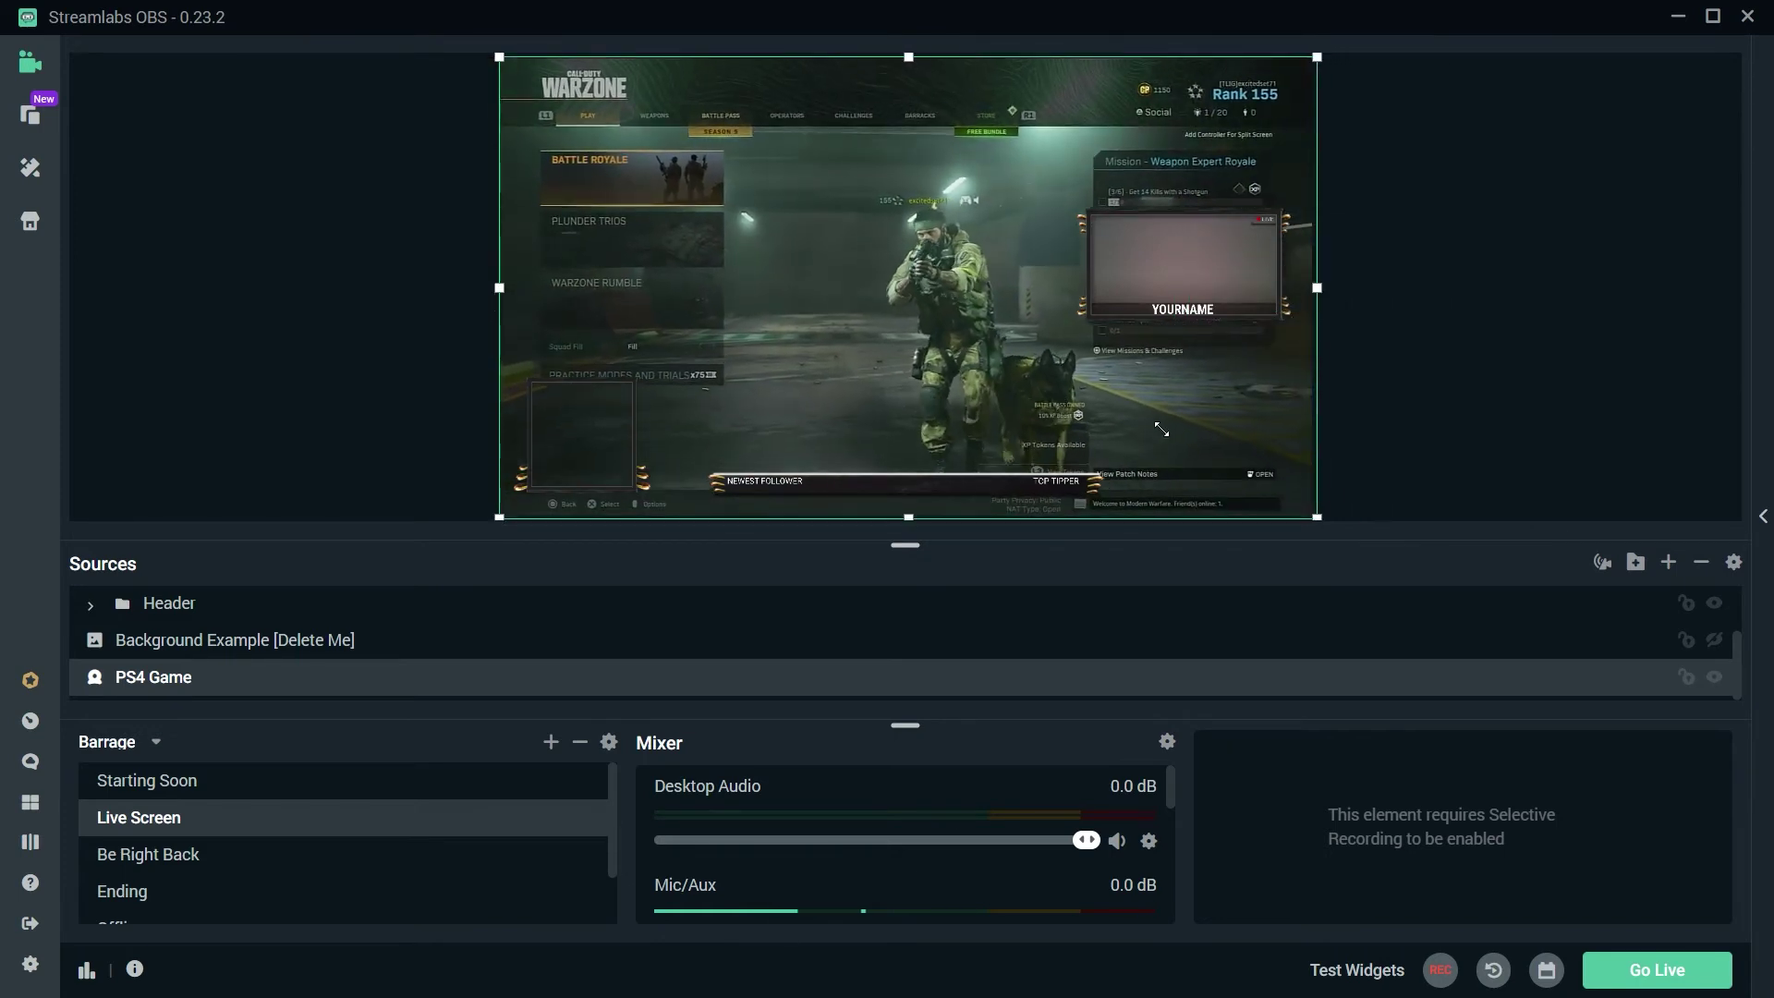
# Step: Go live to the Testy-mony Gaming page with the 'Warzone Test' broadcast of Call of Duty: Warzone
pyautogui.click(1518, 384)
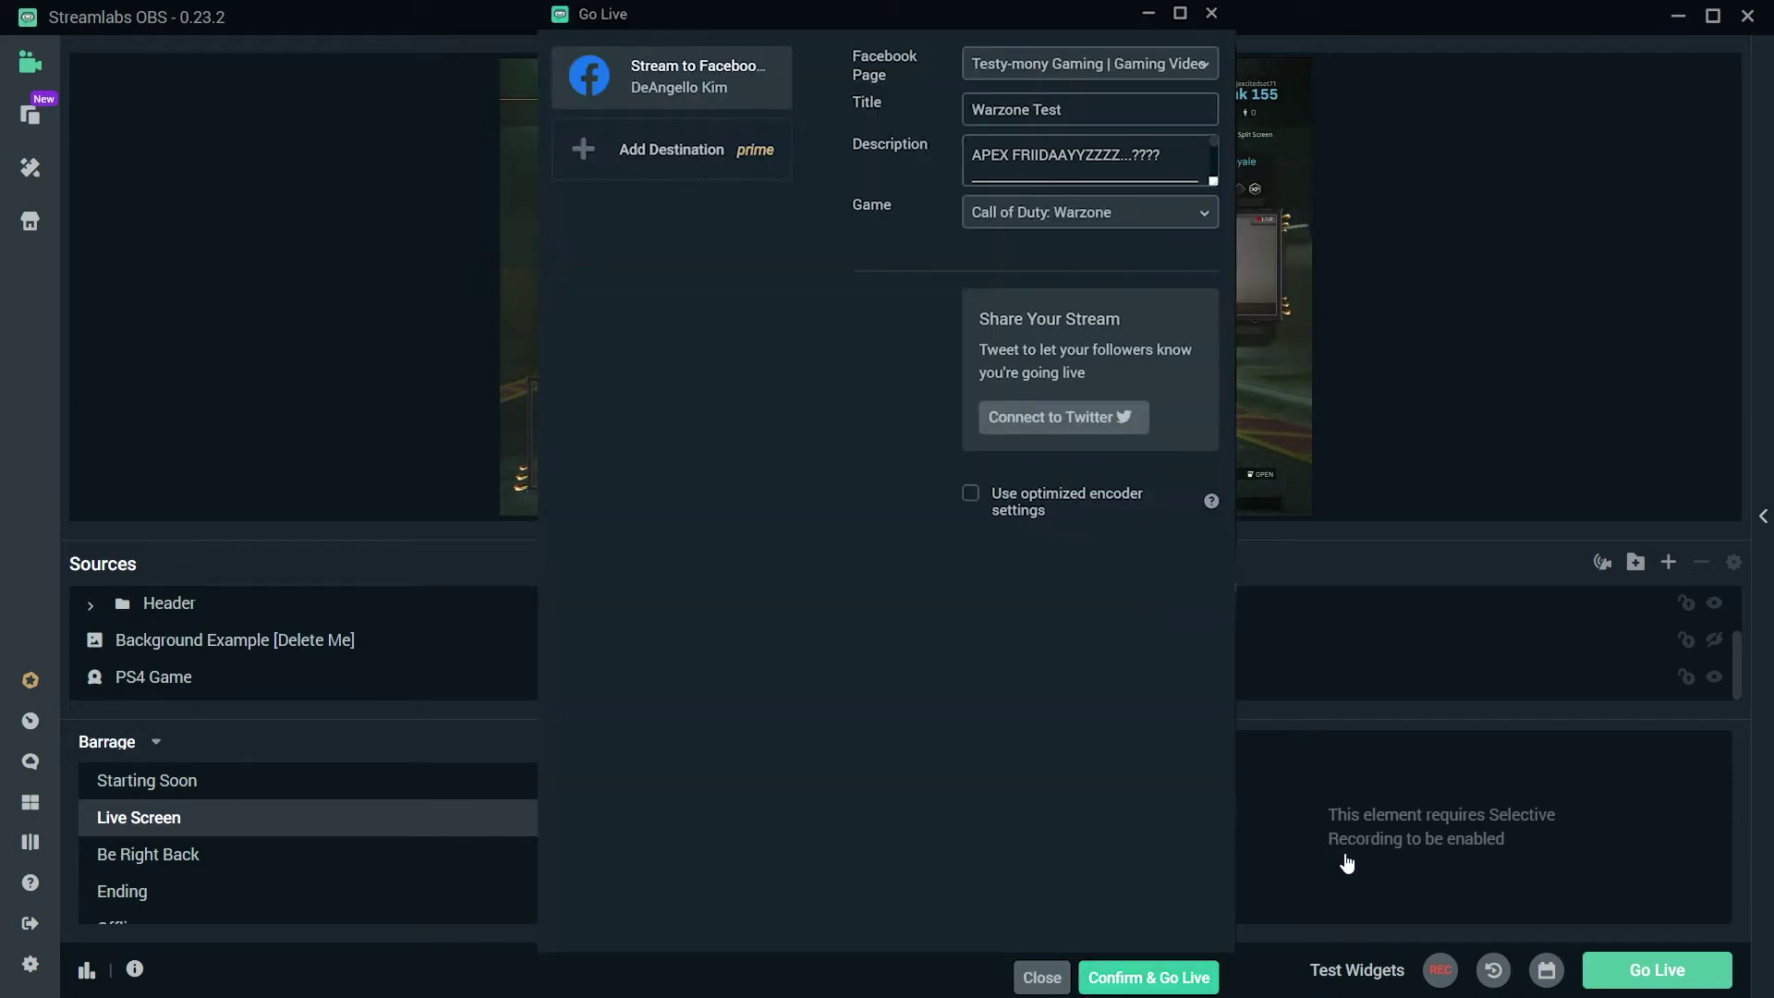
pyautogui.press('Return')
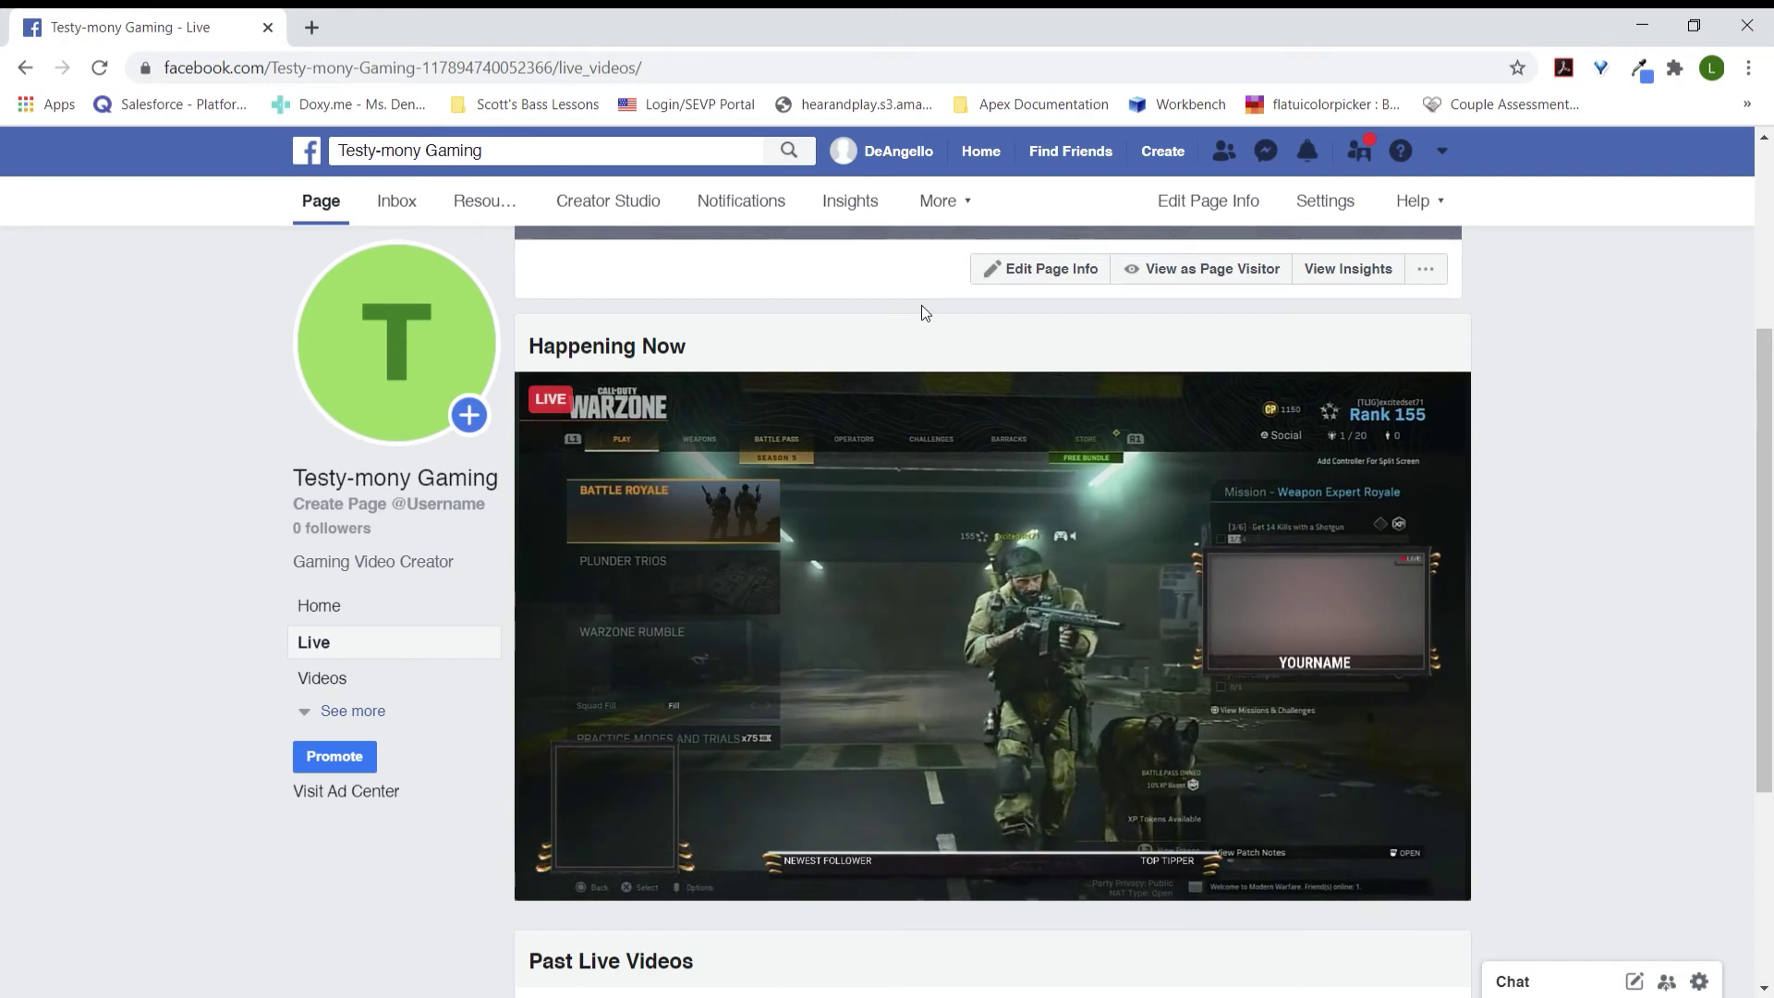
# Step: In a new browser tab, search 'creator studio' and go to Facebook Creator Studio
pyautogui.click(312, 27)
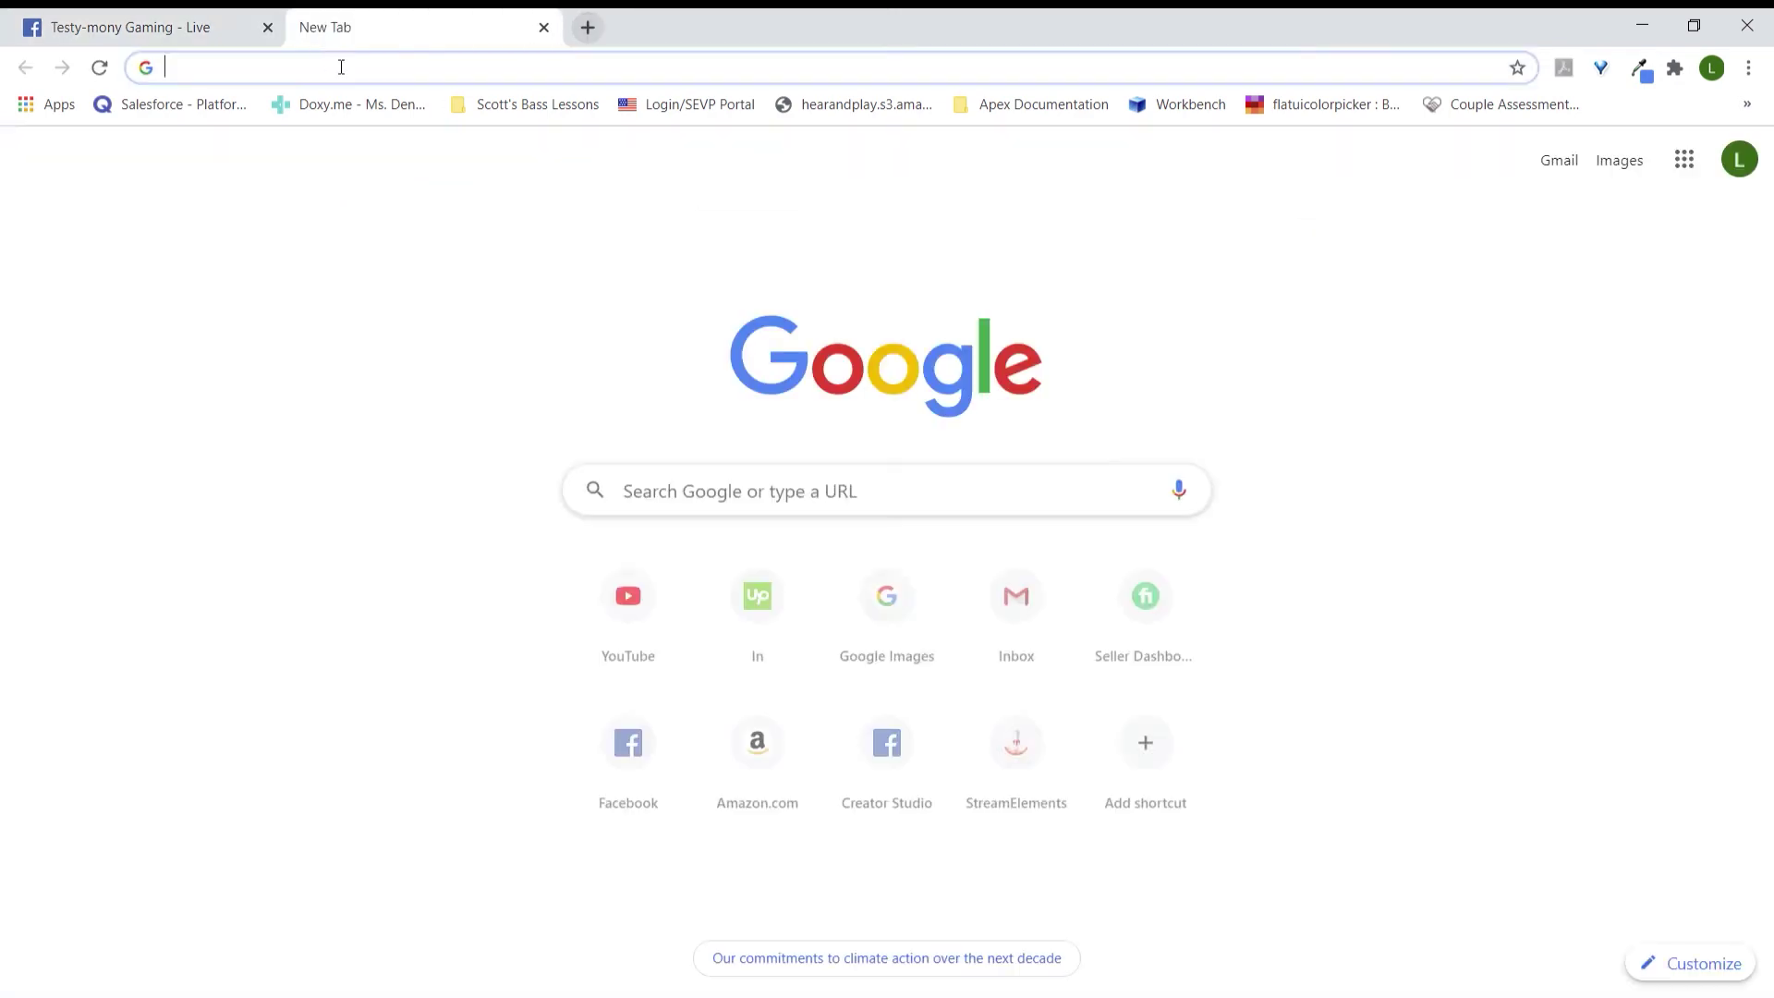
pyautogui.write('cr')
pyautogui.press('Right')
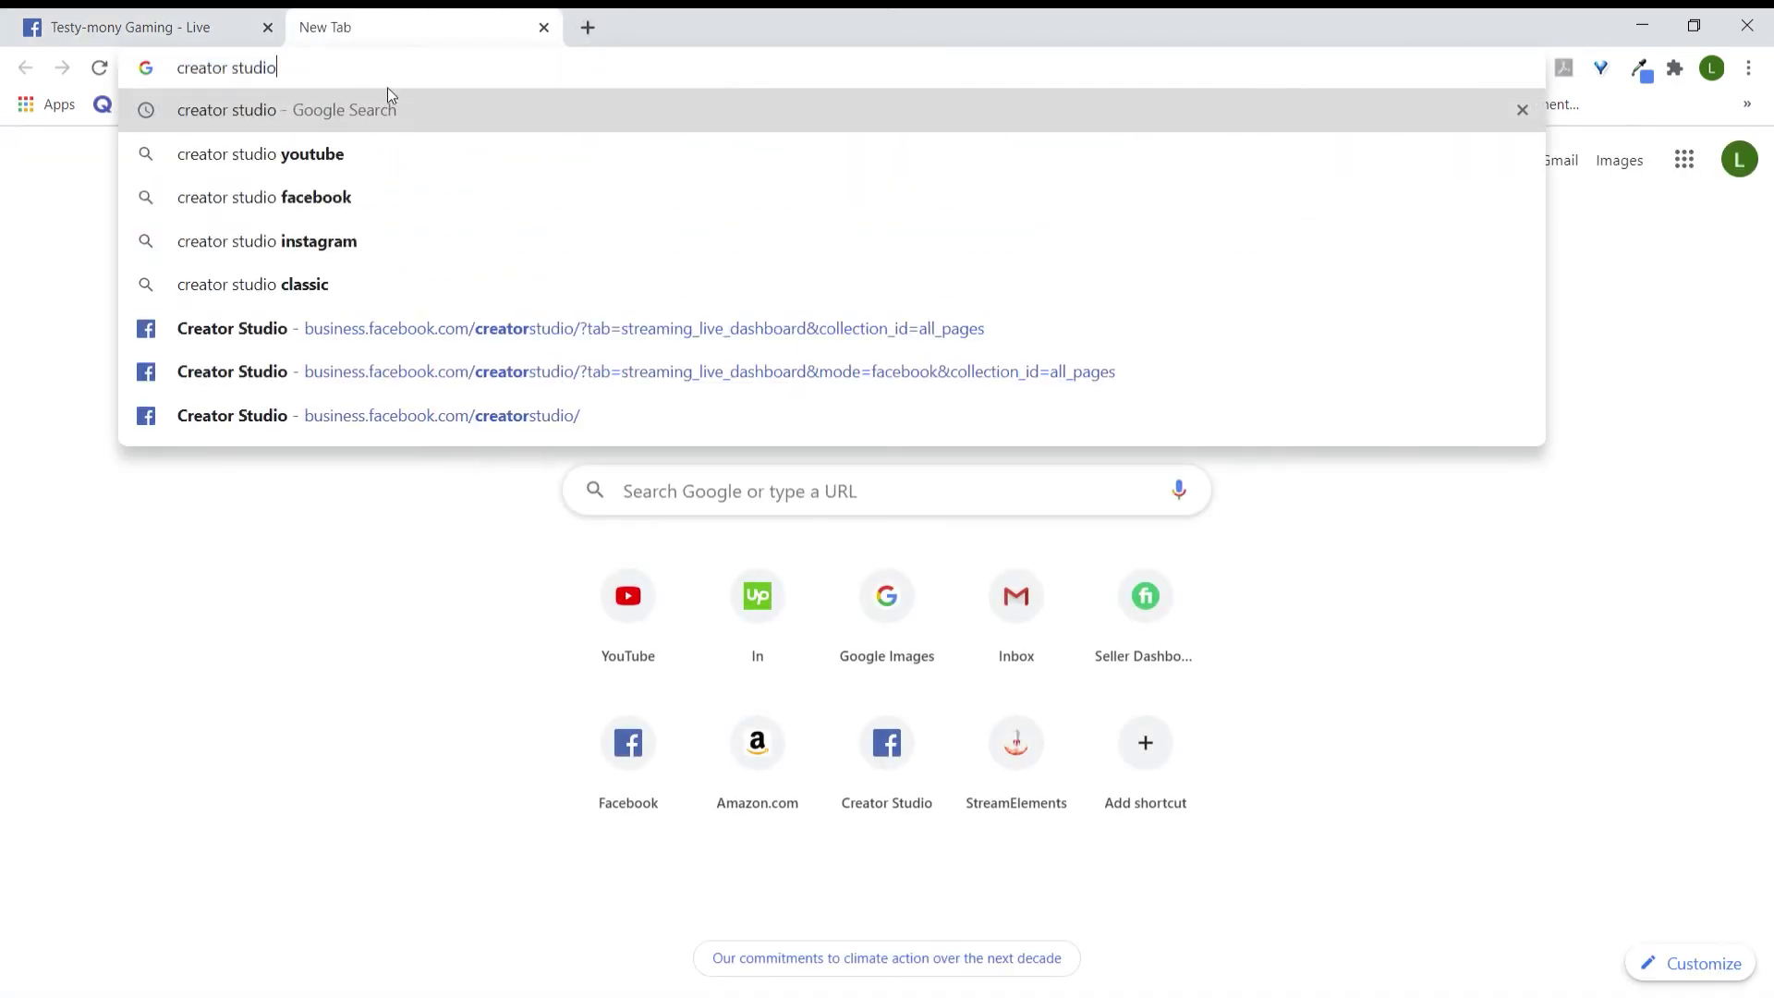
pyautogui.press('Return')
pyautogui.click(416, 381)
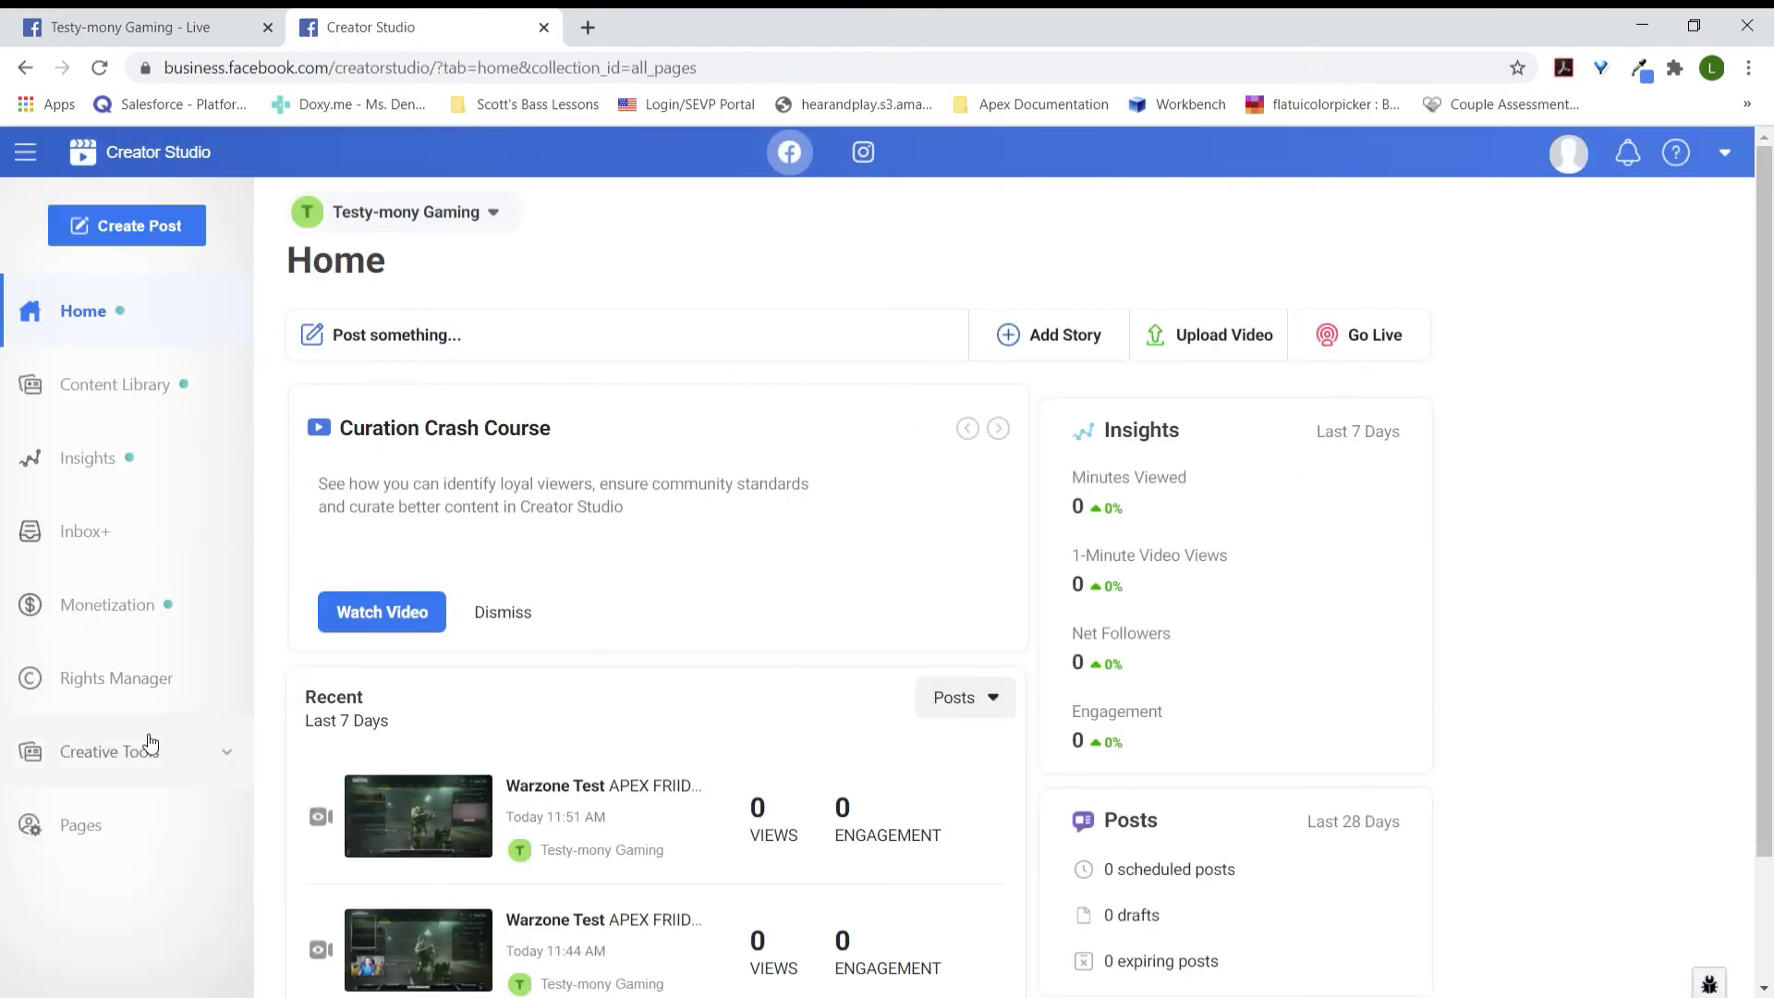
# Step: Open the Live Dashboard and display the Warzone Test stream's live video preview
pyautogui.click(229, 758)
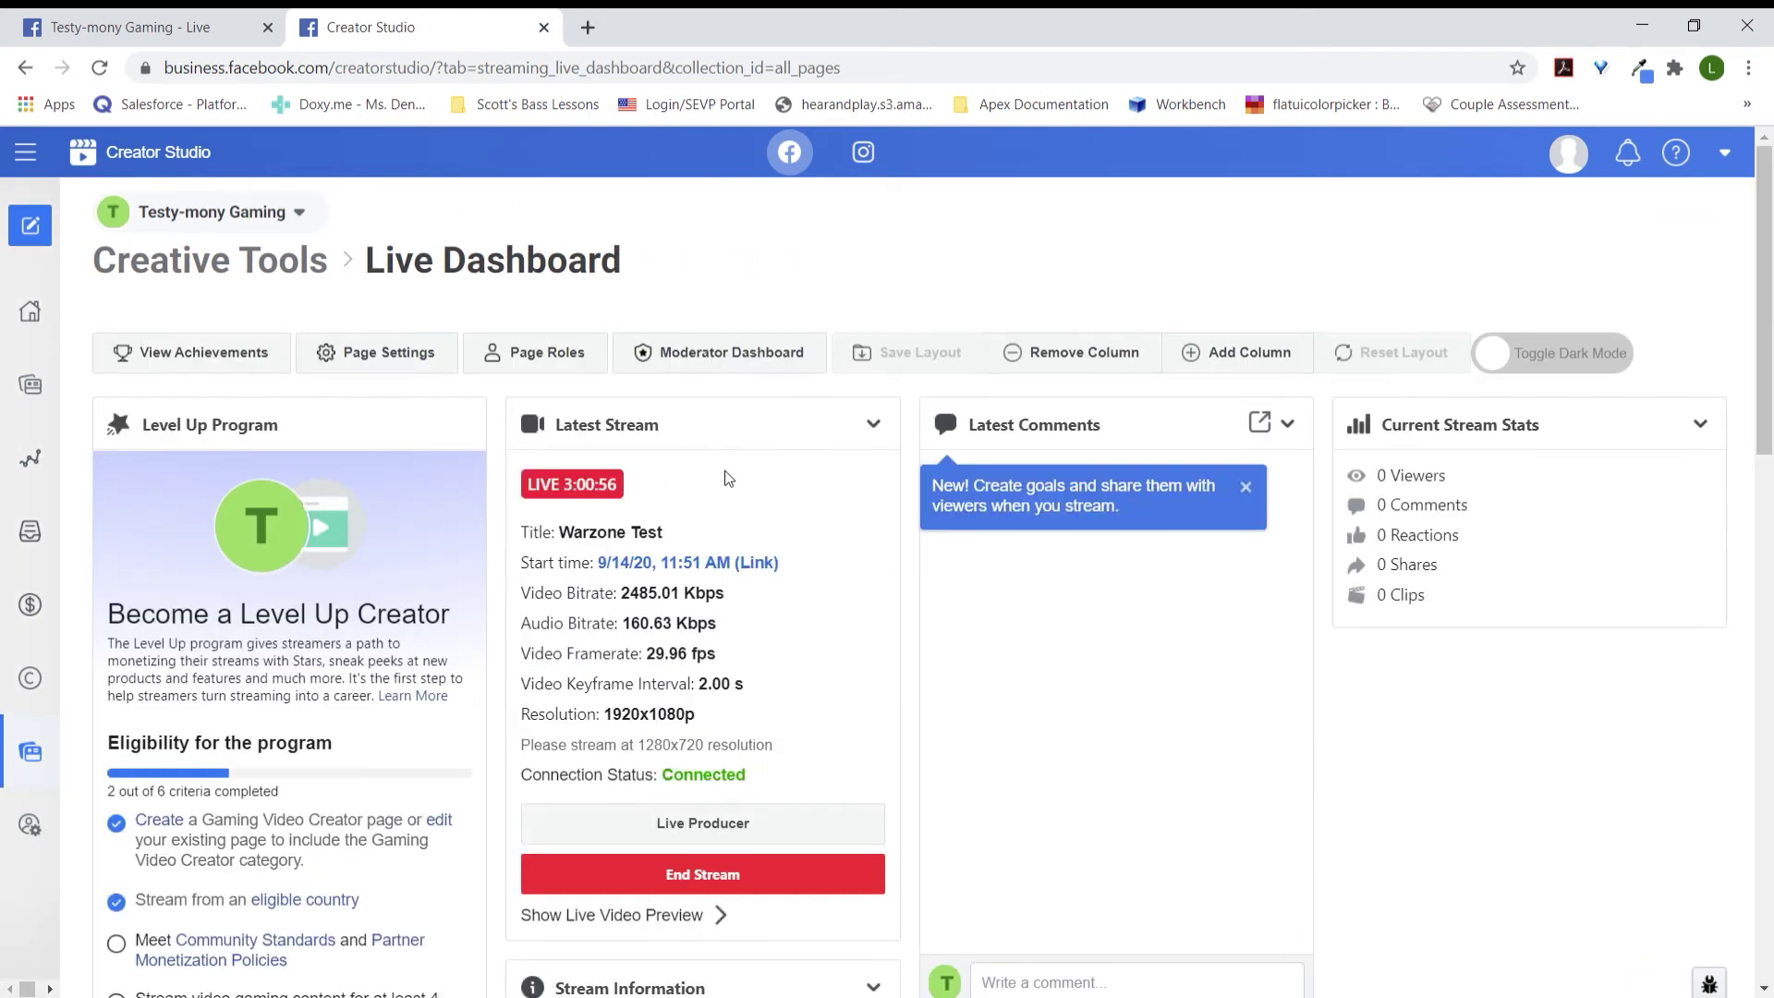
pyautogui.click(713, 913)
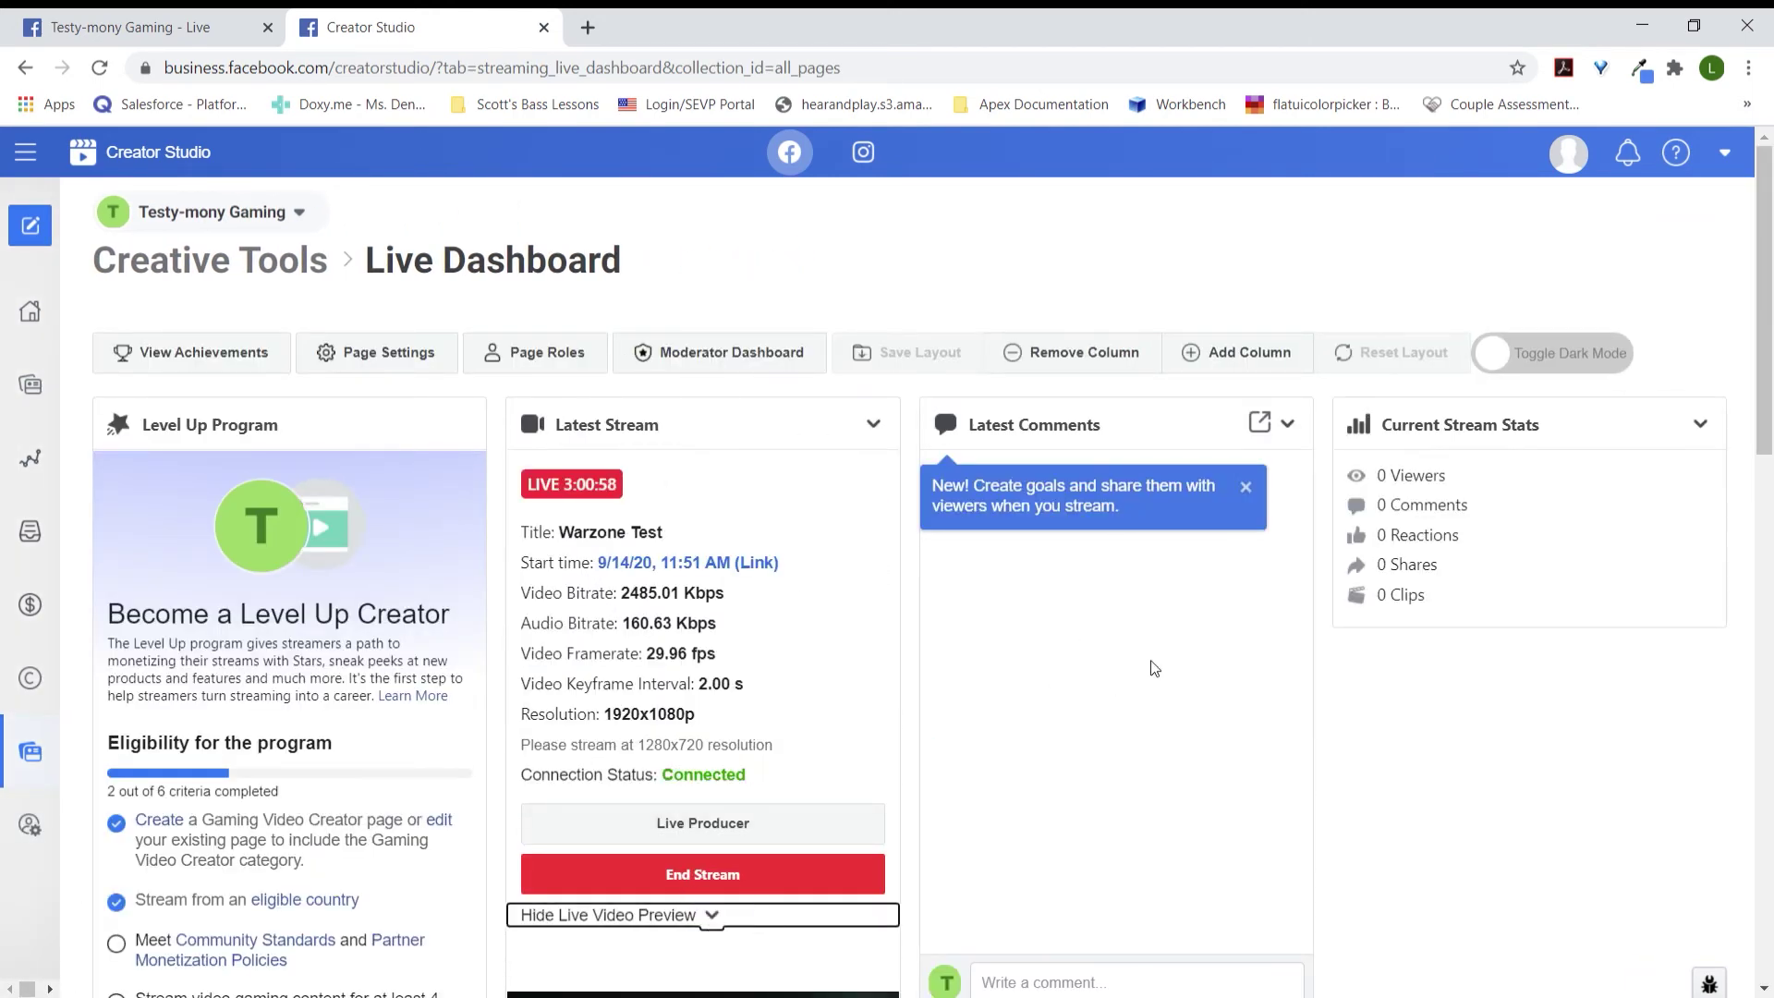
pyautogui.scroll(-2, 1156, 668)
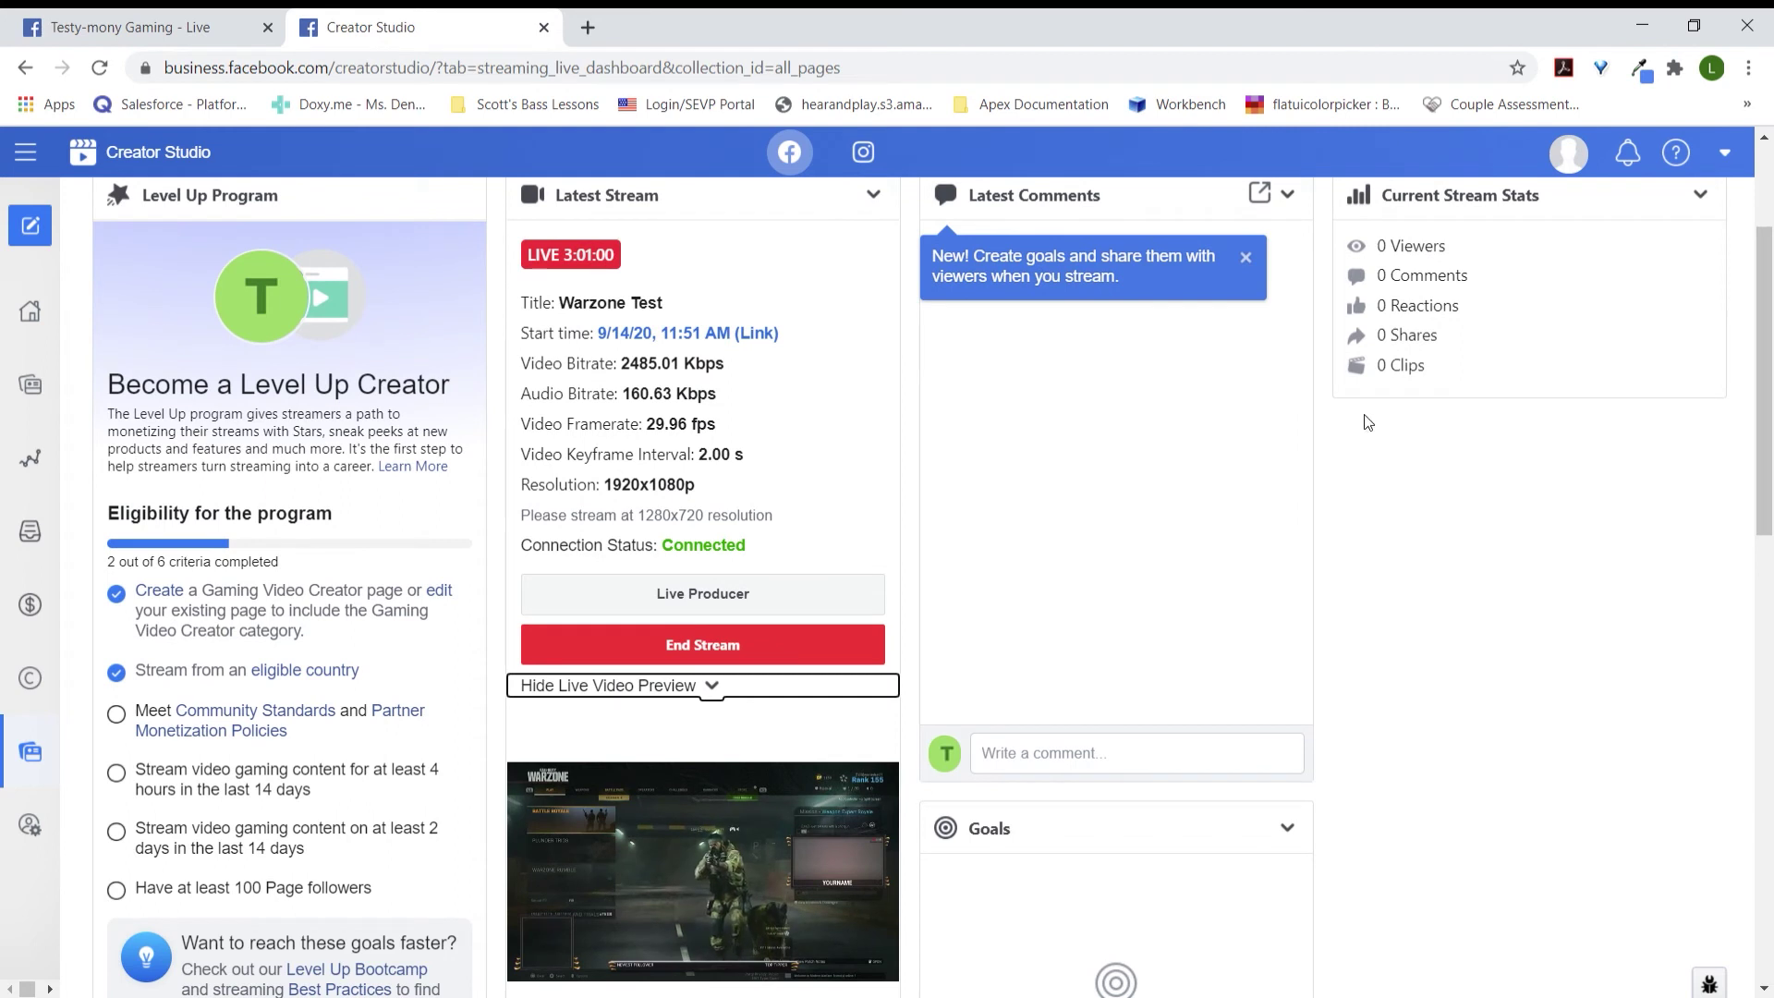